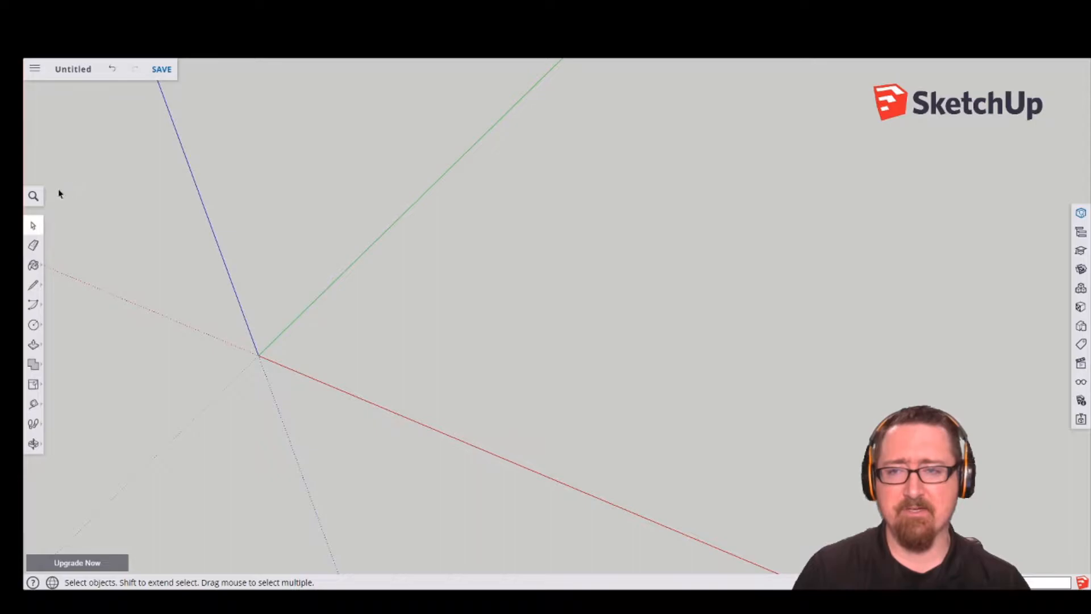
left_click(33, 324)
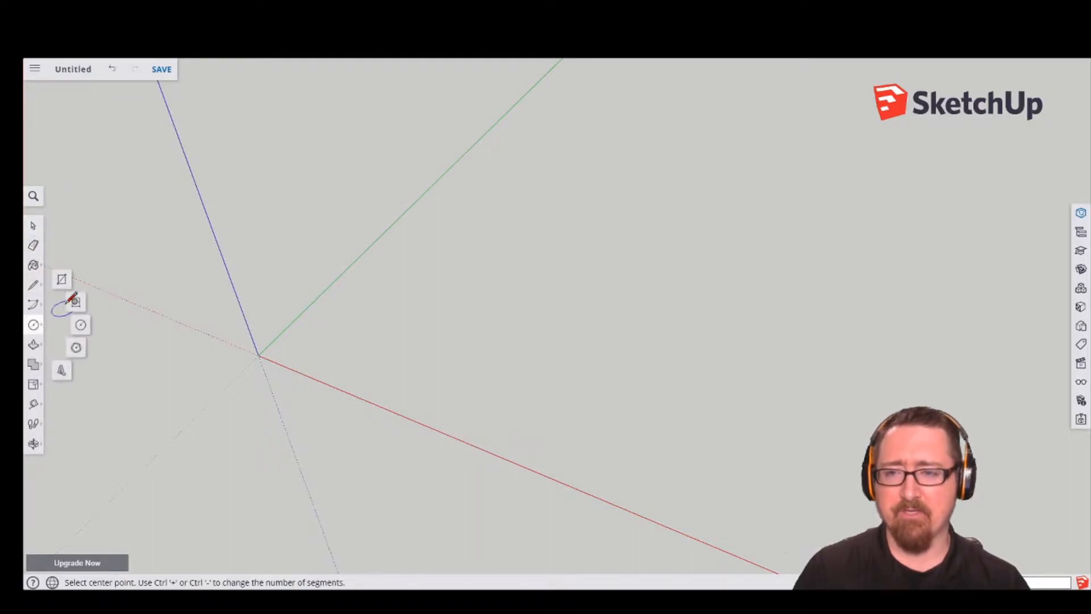
left_click(62, 279)
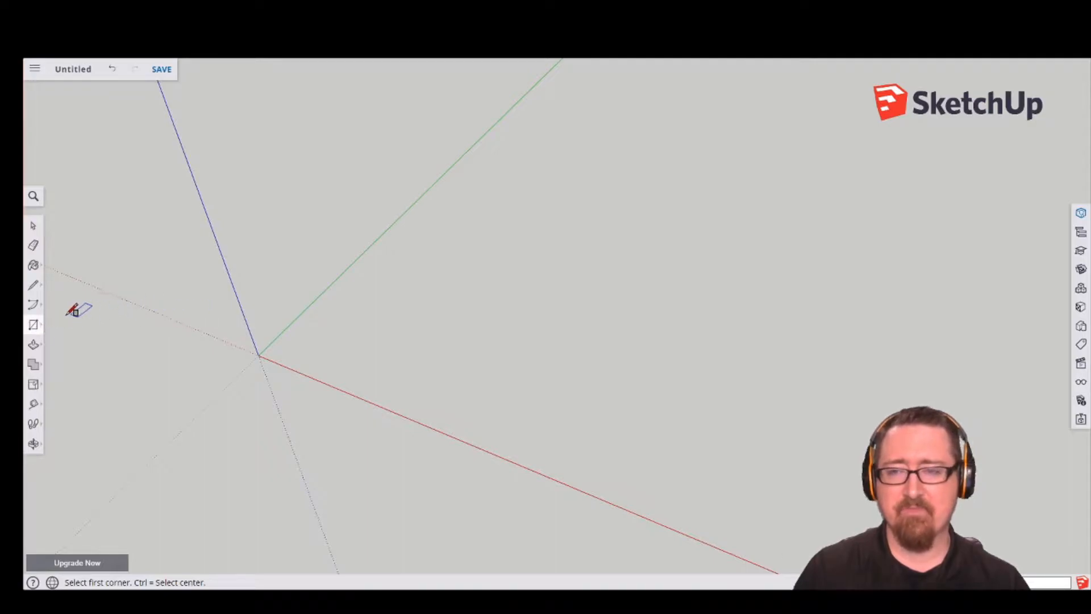
left_click(34, 331)
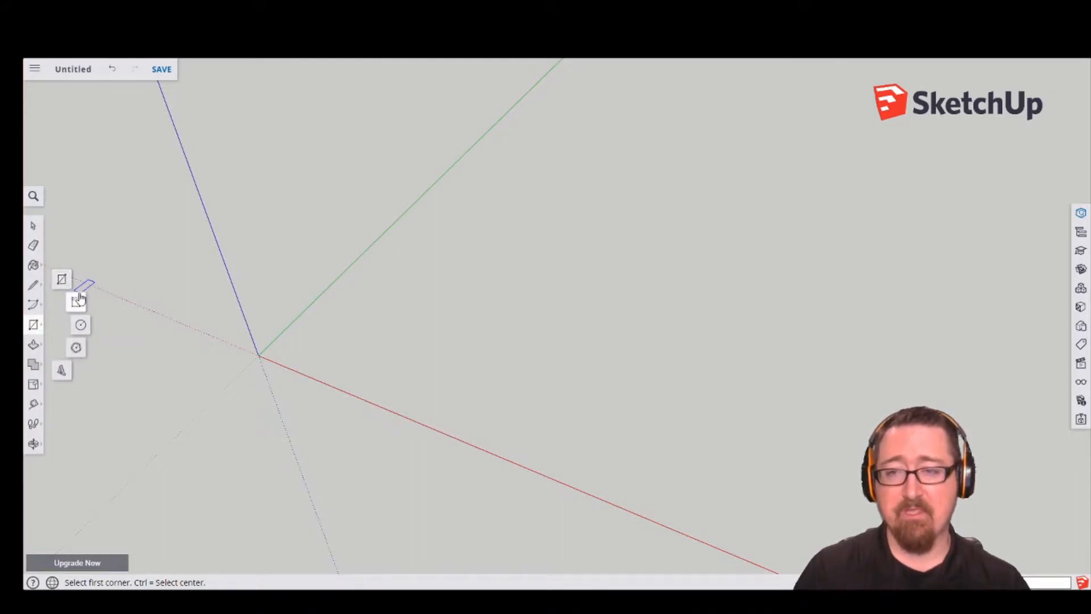
left_click(82, 325)
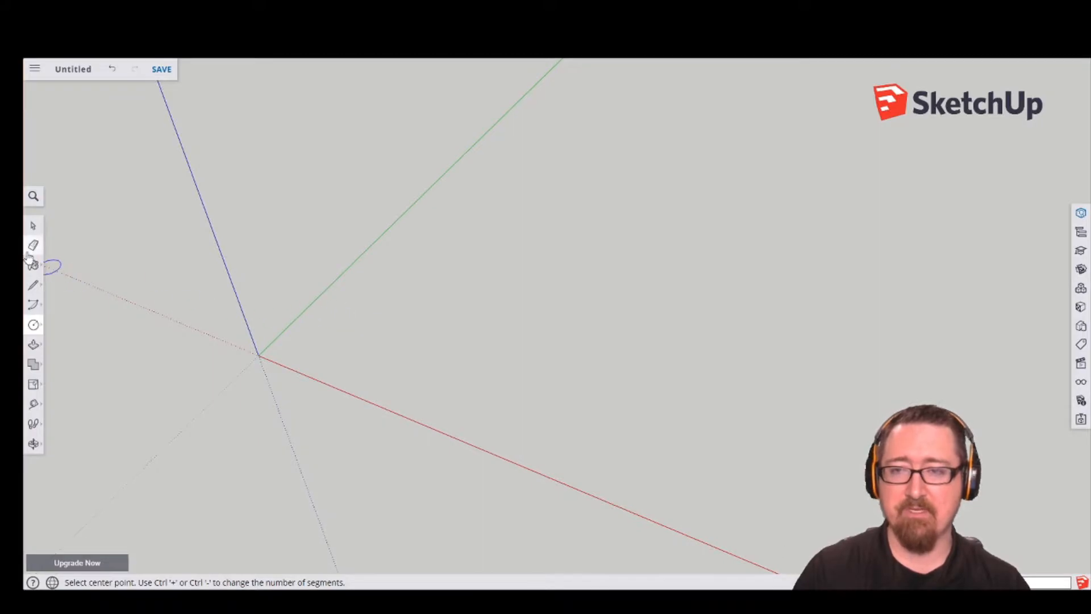
Step: Draw a single short line parallel to the red axis near the origin, and delete it
left_click(34, 286)
left_click(349, 299)
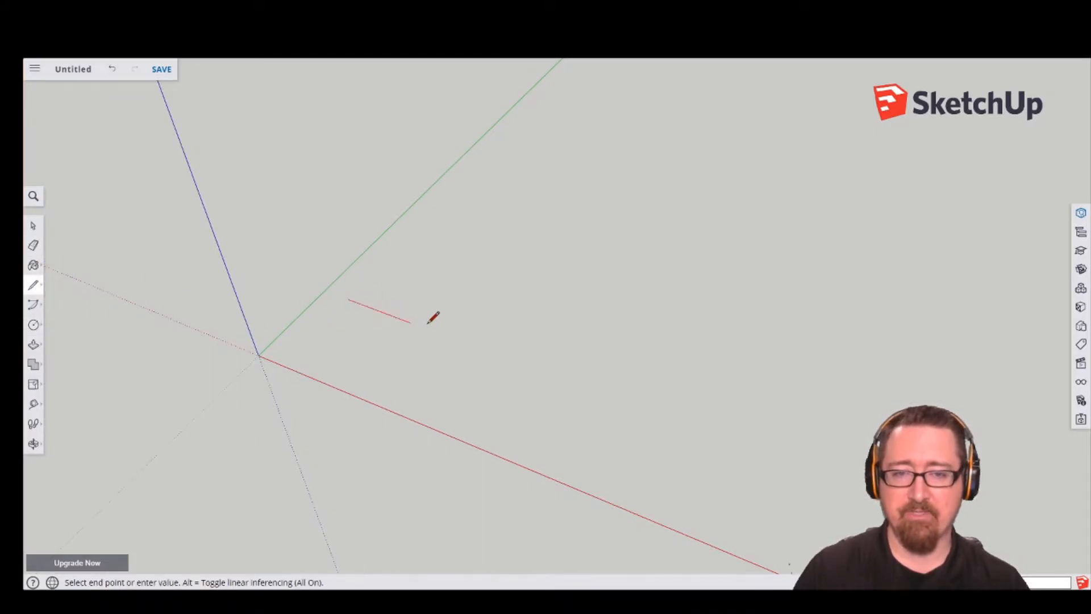
left_click(477, 347)
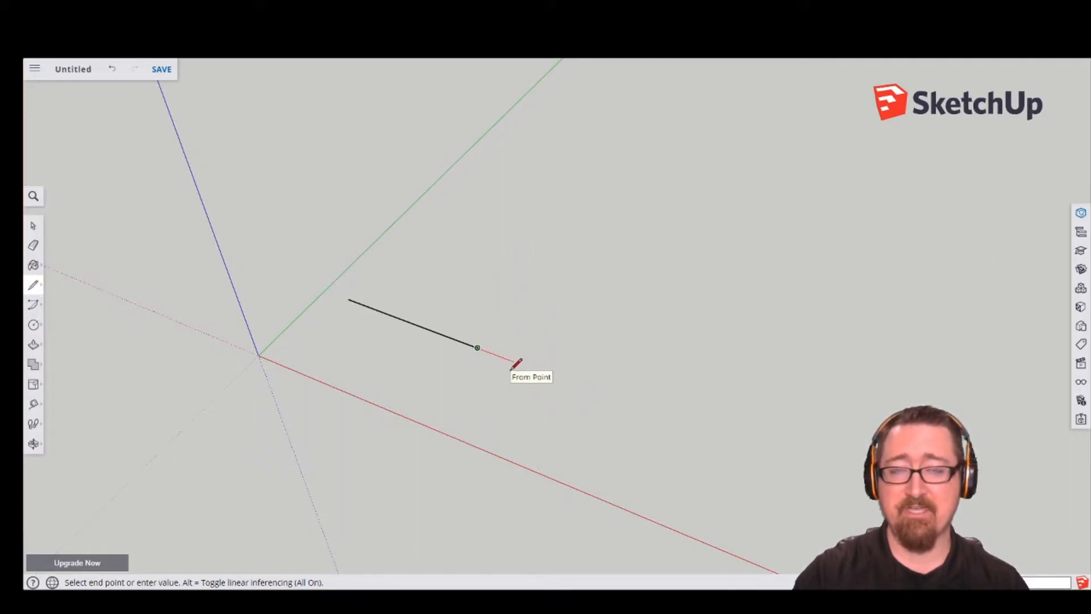
key("Escape")
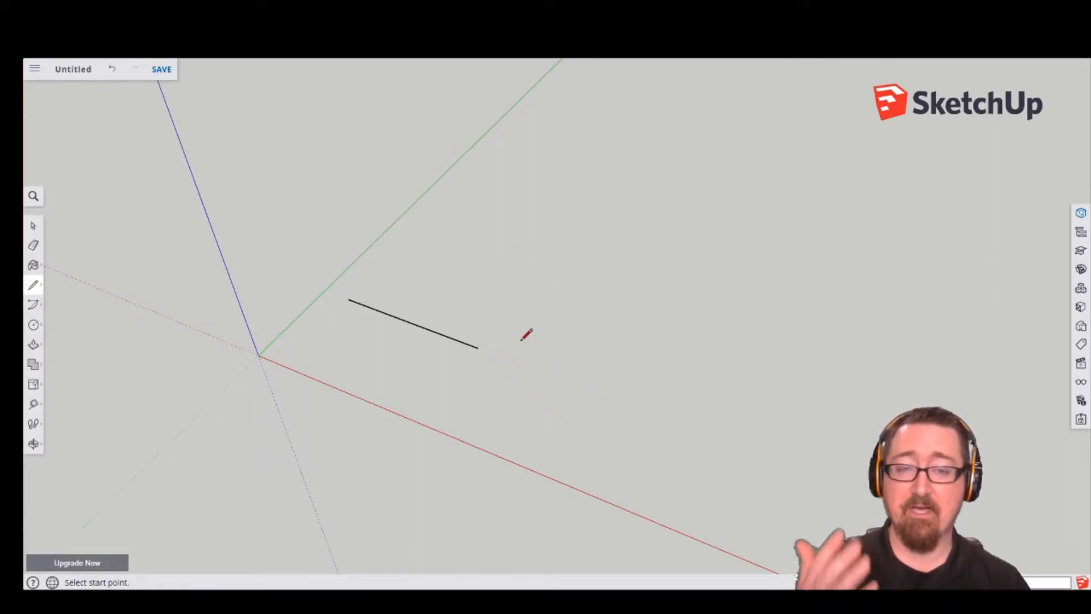
left_click(33, 225)
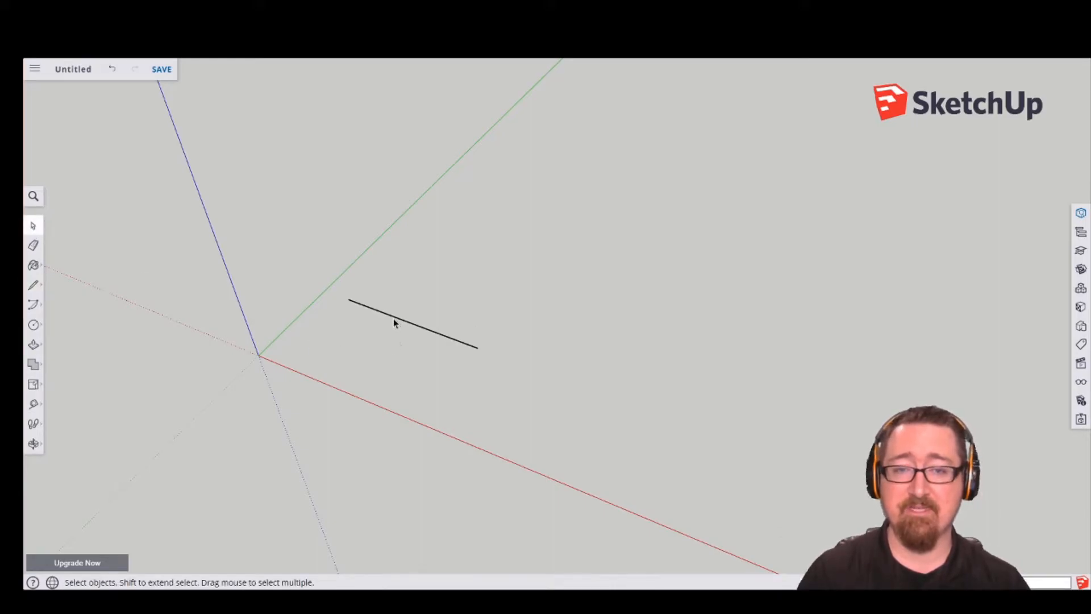
key("Delete")
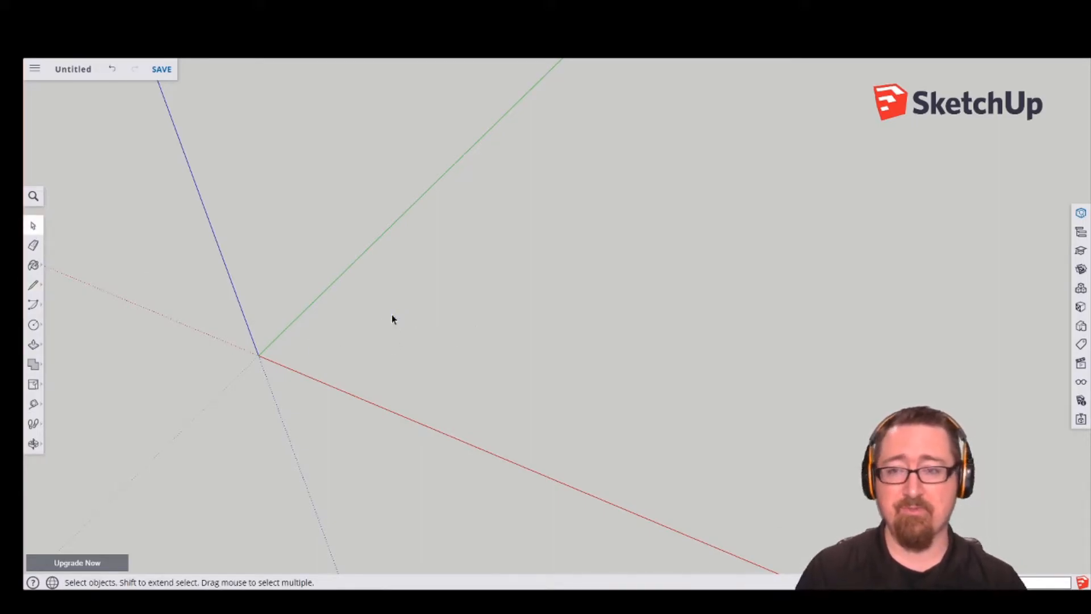
Step: Draw three separate circles on the ground plane: a large one near the origin and two smaller ones beside it
left_click(36, 325)
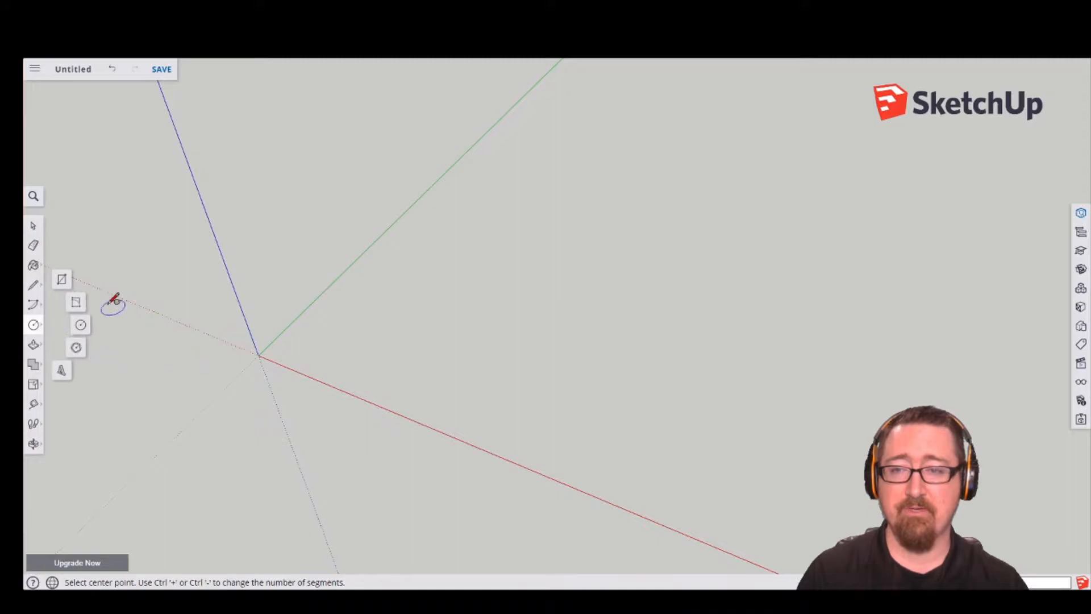
left_click(82, 328)
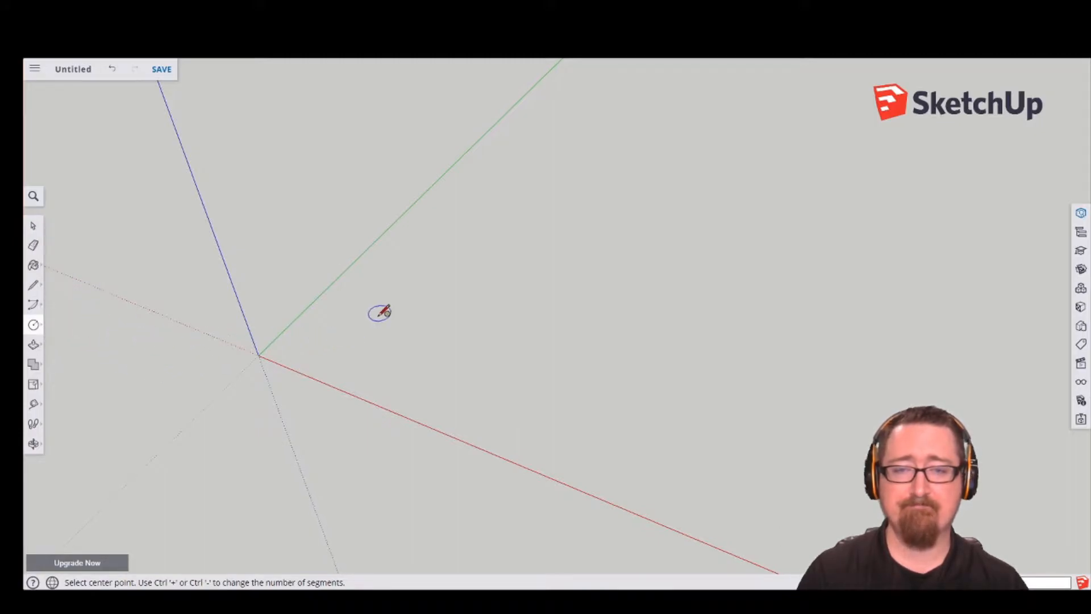
left_click(339, 306)
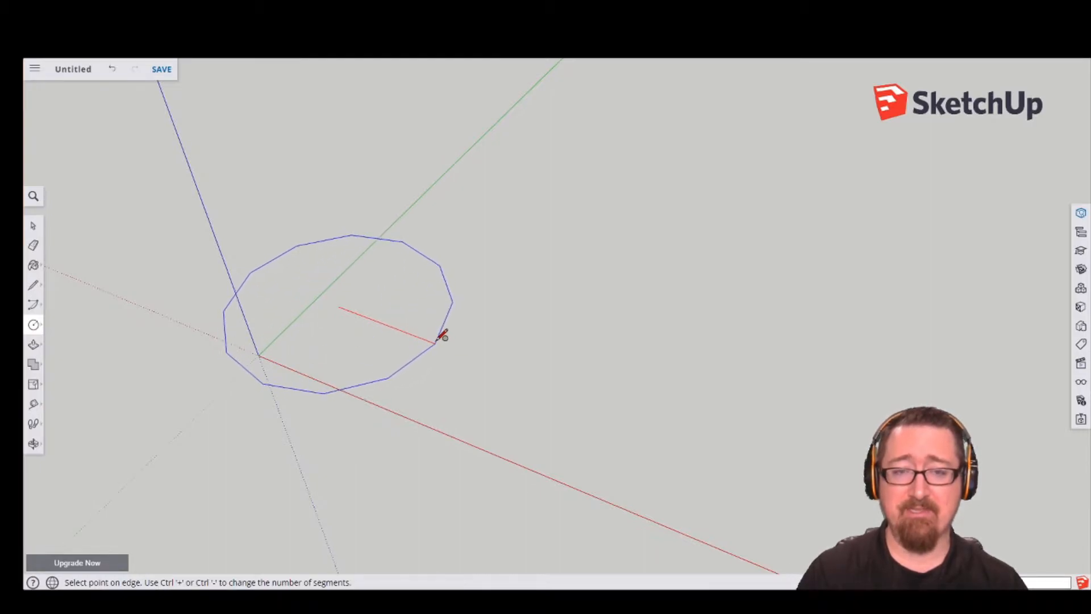
left_click(423, 336)
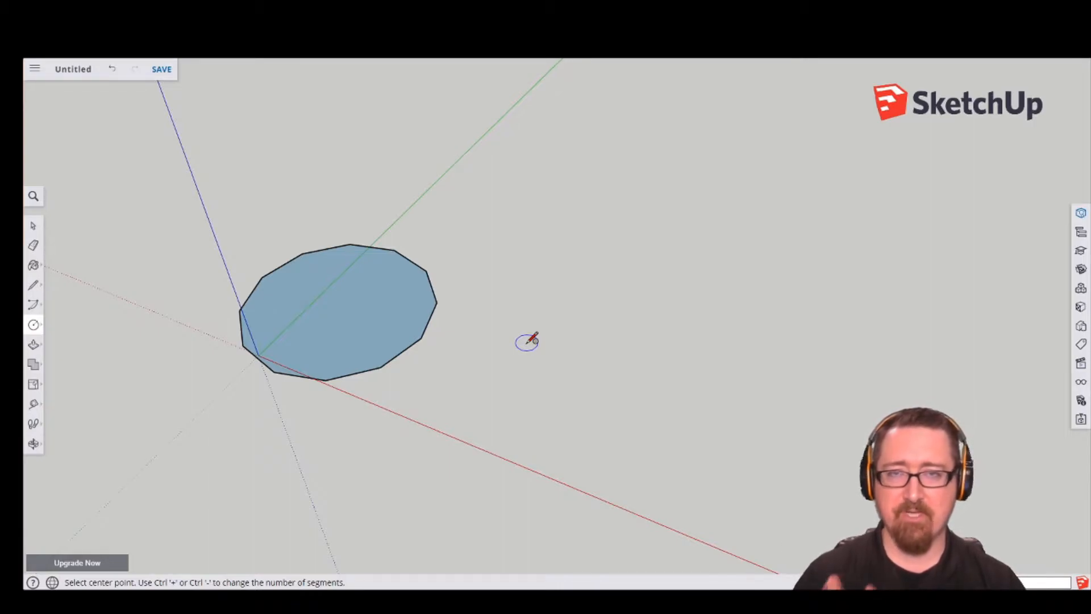
left_click(498, 270)
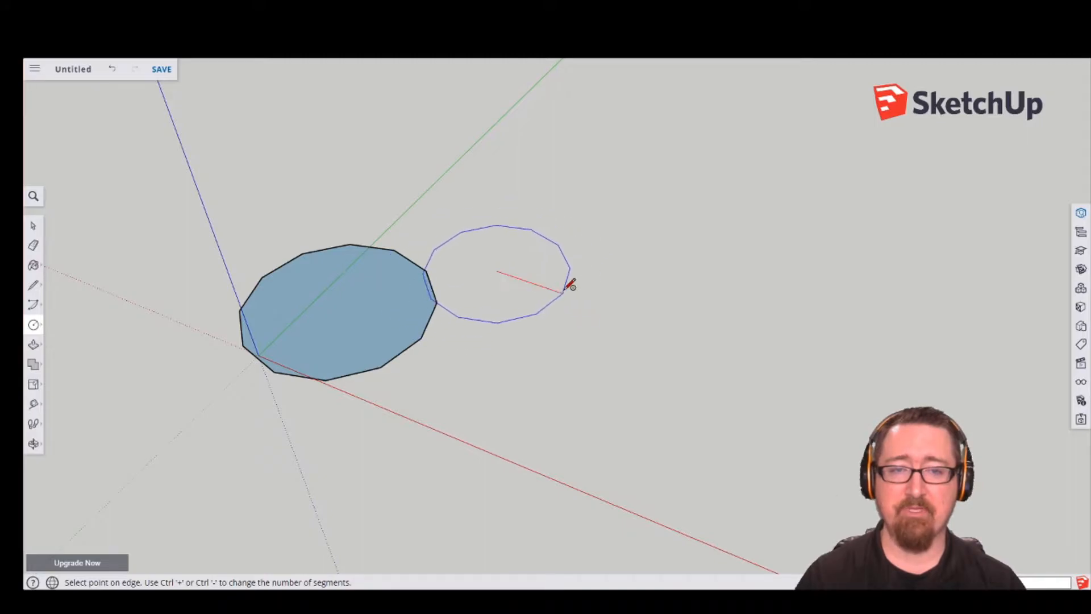
left_click(555, 289)
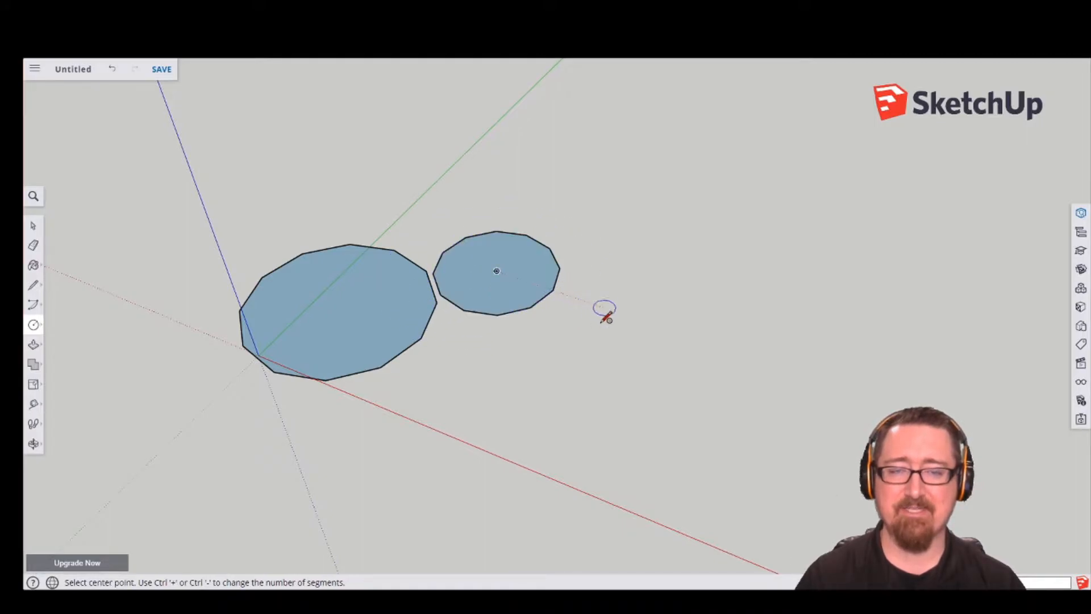
left_click(480, 382)
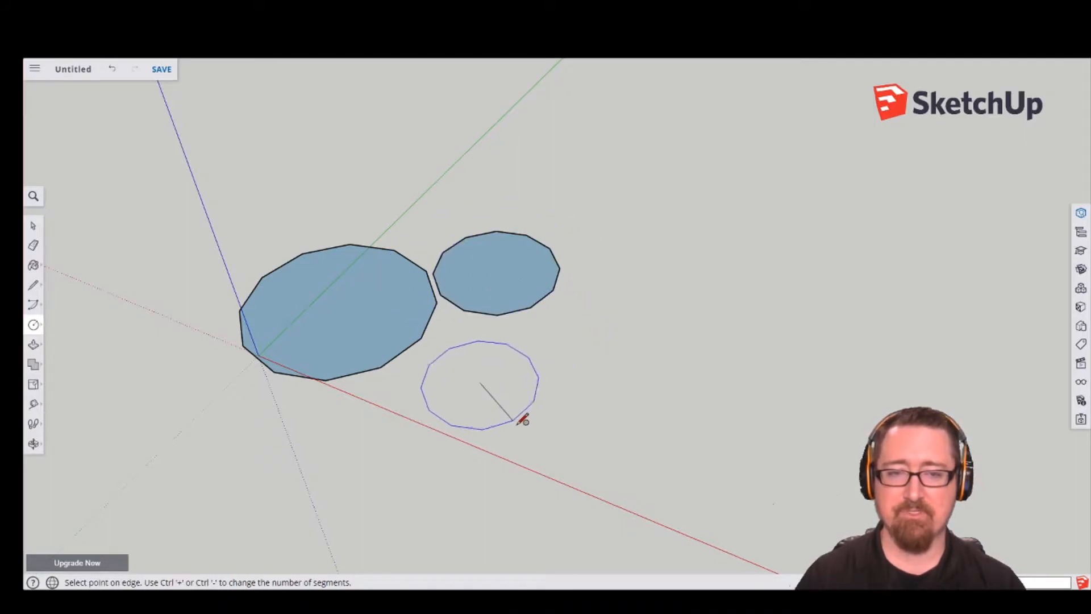
left_click(535, 429)
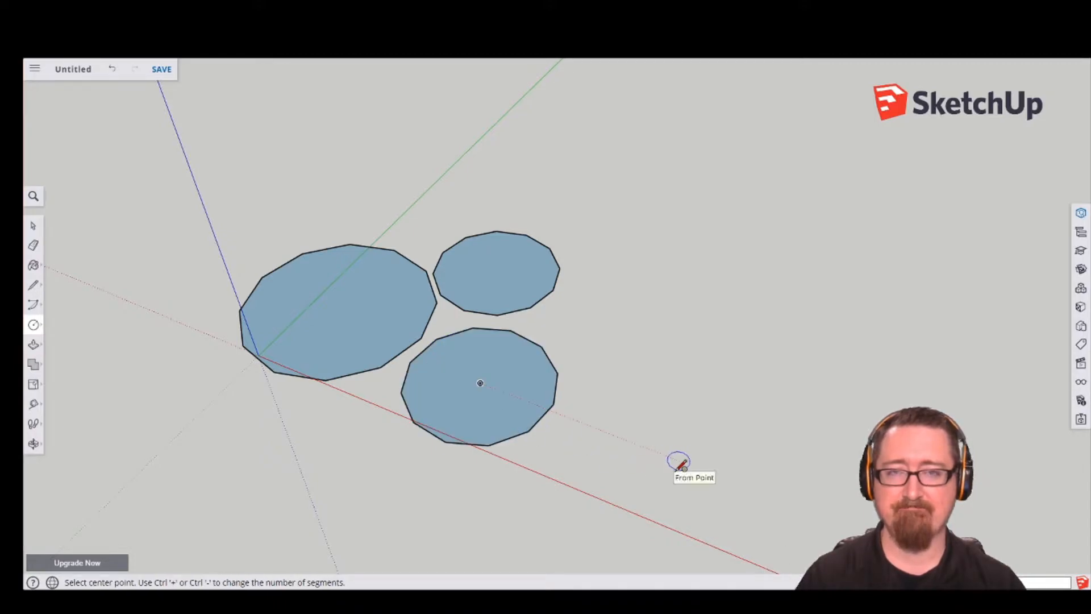
Step: Delete all three circles together with their faces
left_click(33, 226)
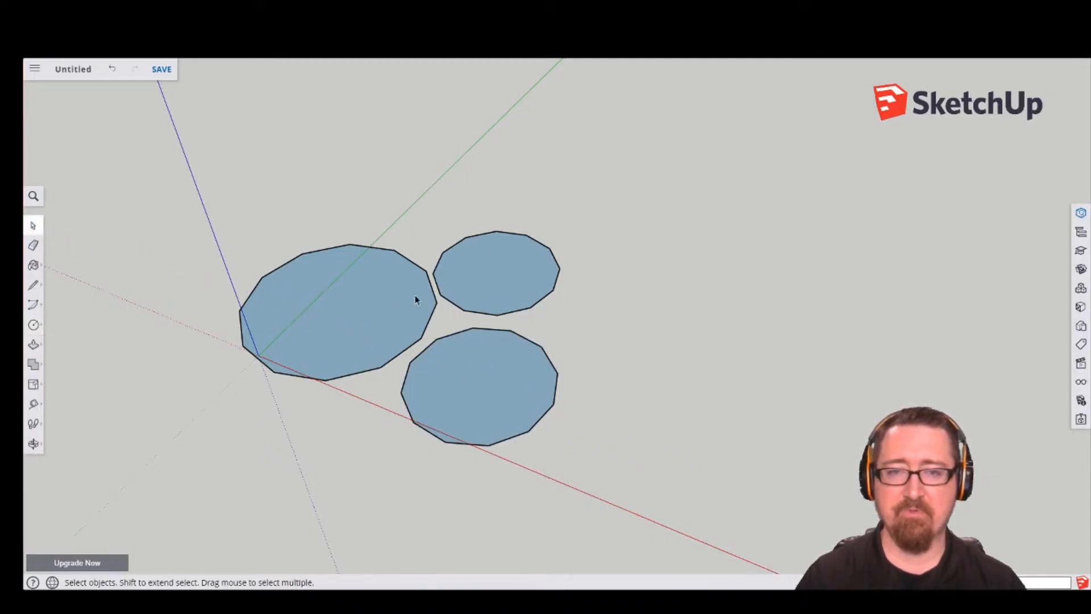
double_click(482, 281)
key("Delete")
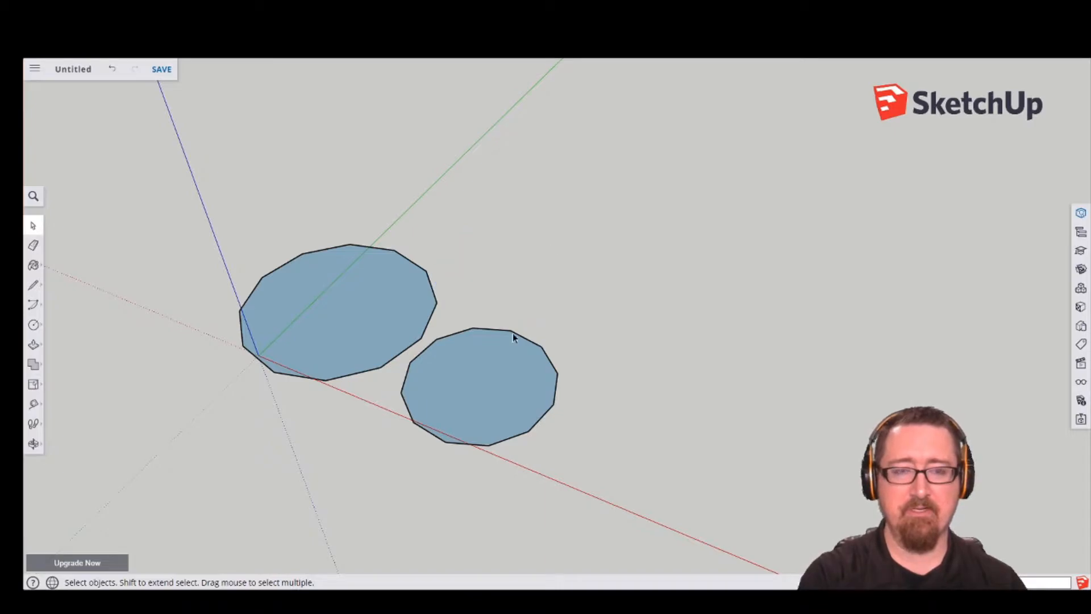
double_click(512, 385)
key("Delete")
key("Delete")
Step: Draw a circle with a 6-inch radius on the ground plane near the origin, across the green axis
left_click(33, 324)
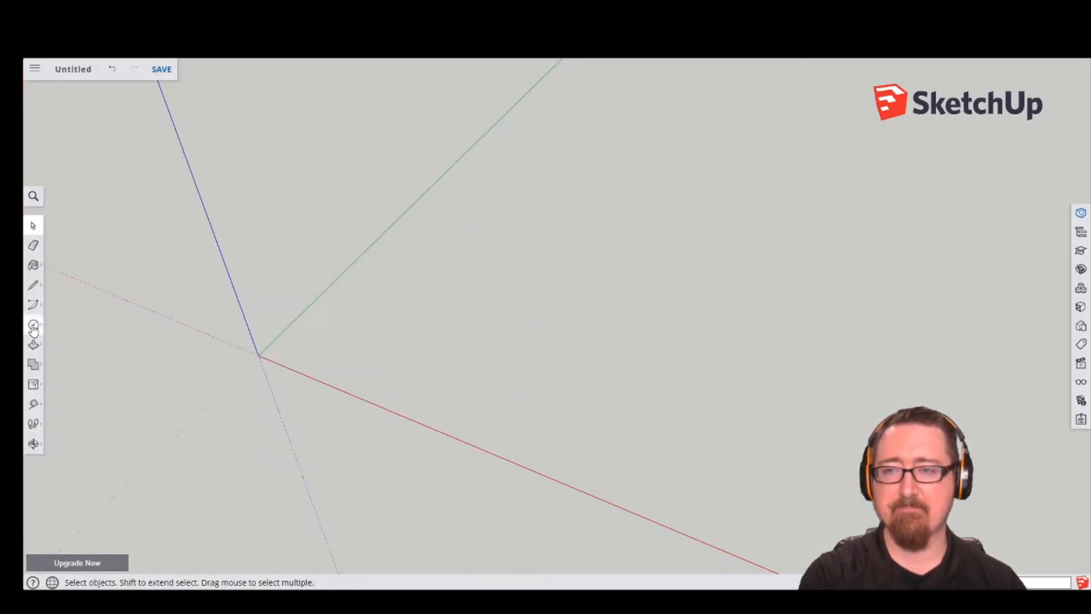
left_click(367, 316)
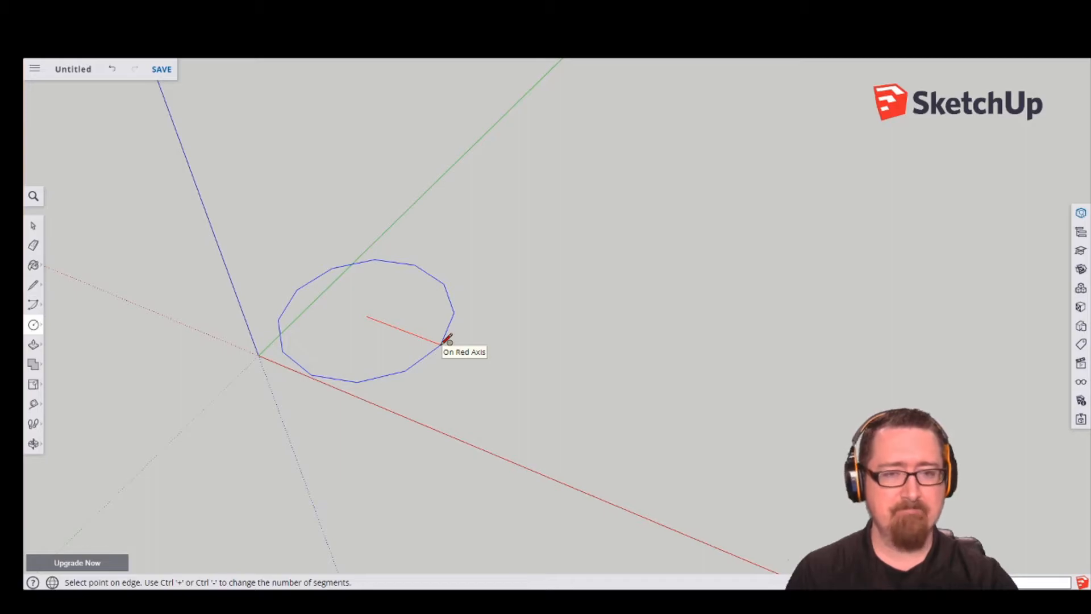
left_click(442, 343)
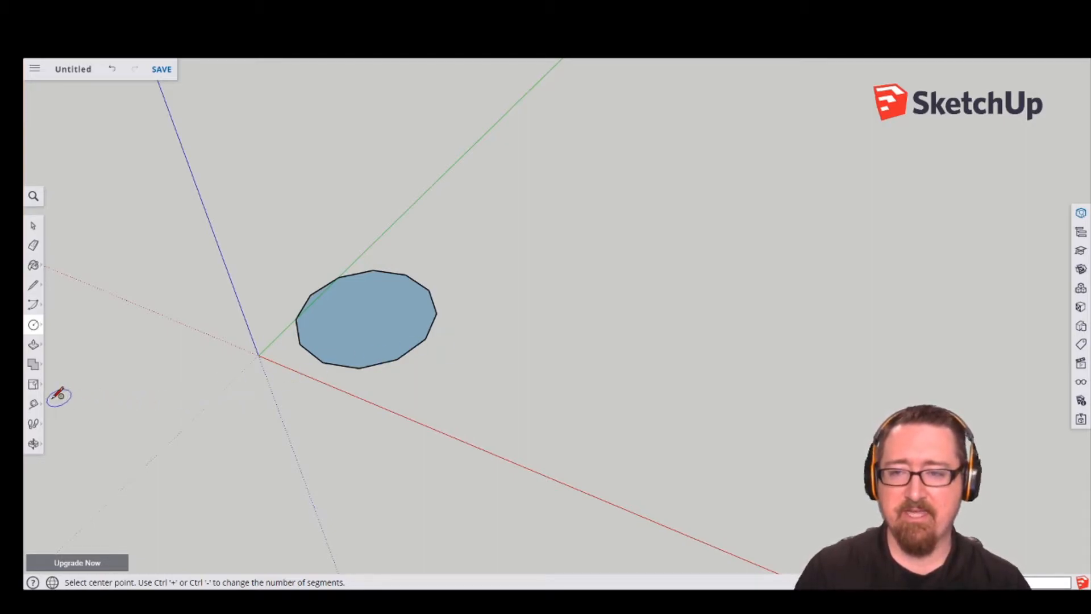
Step: Measure the circle with the Tape Measure from an edge vertex through the centre to the opposite side
left_click(34, 403)
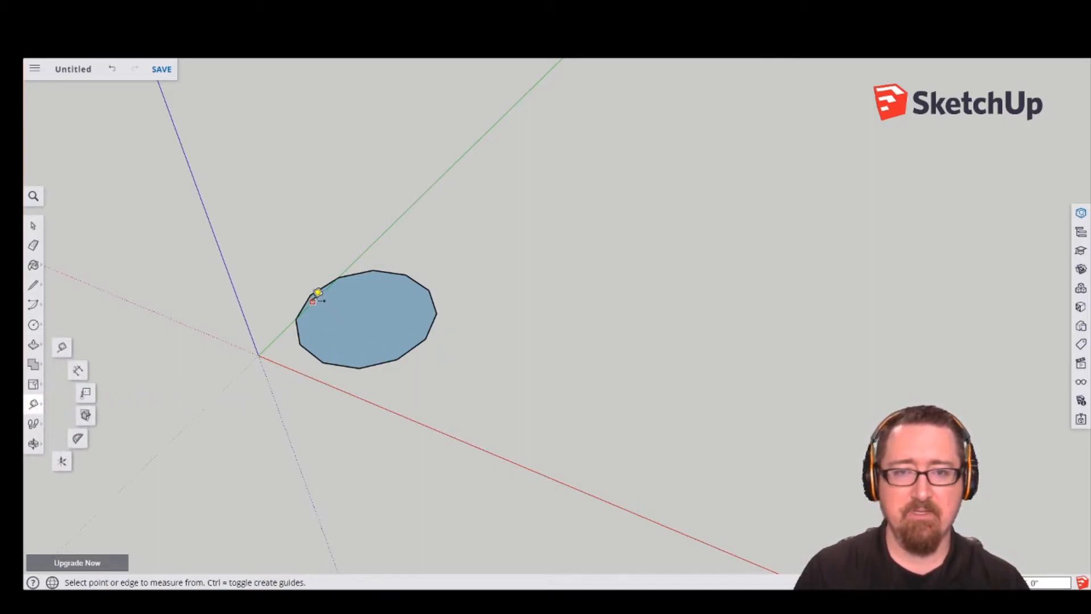
left_click(312, 292)
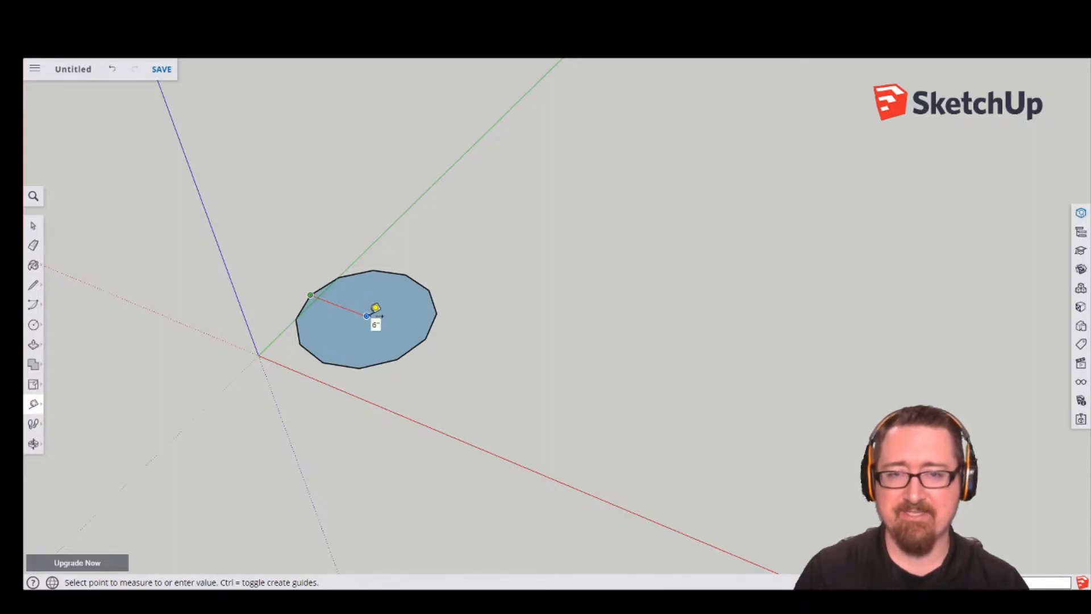
scroll(375, 309, "up", 3)
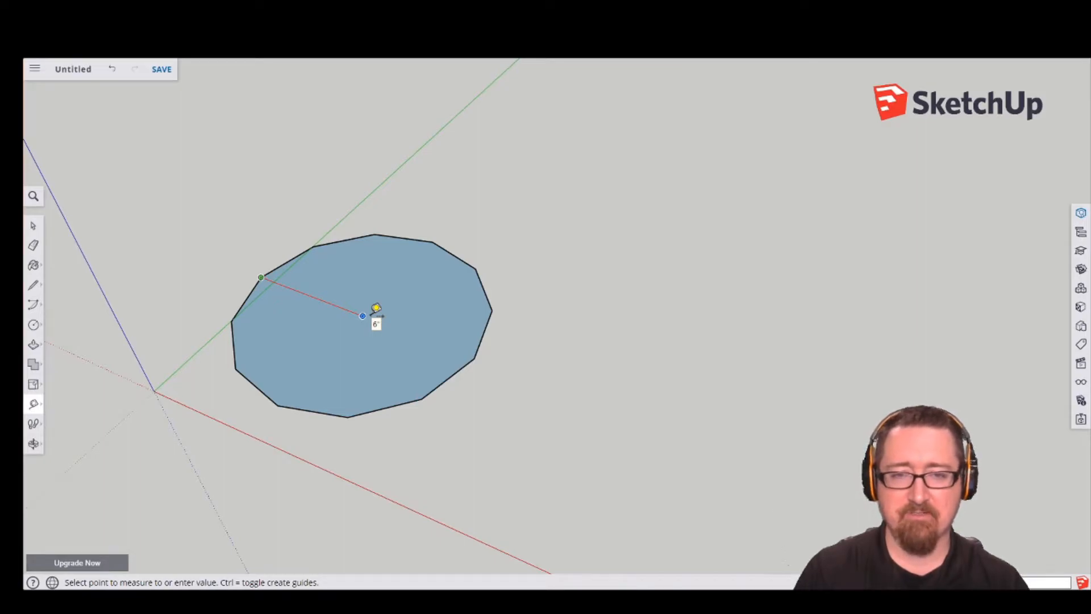
left_click(476, 346)
scroll(419, 340, "down", 2)
scroll(414, 336, "down", 2)
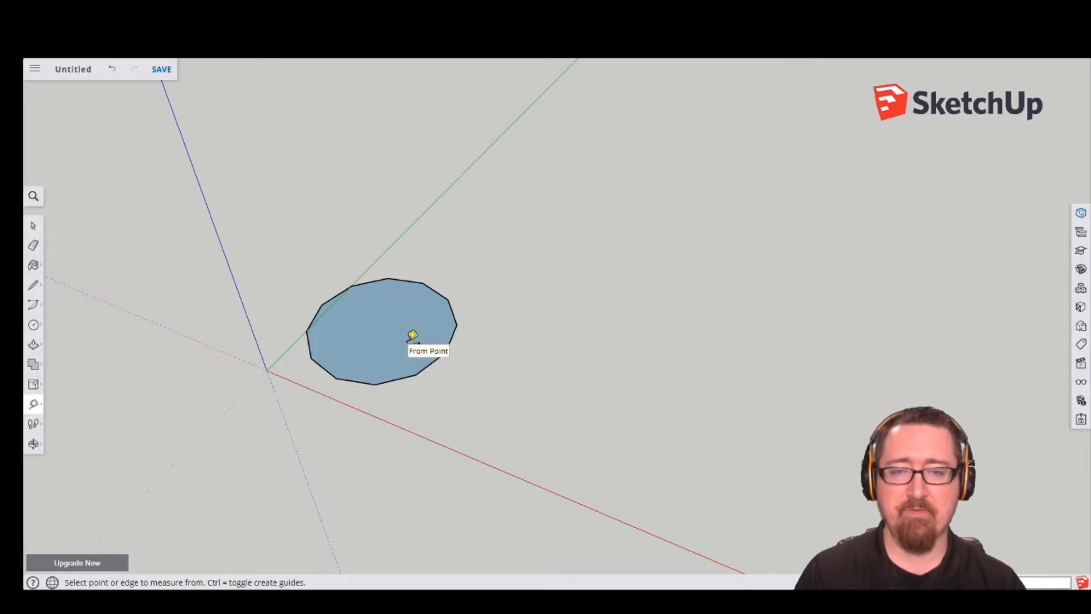
Step: Select the whole measured circle and delete it
left_click(33, 228)
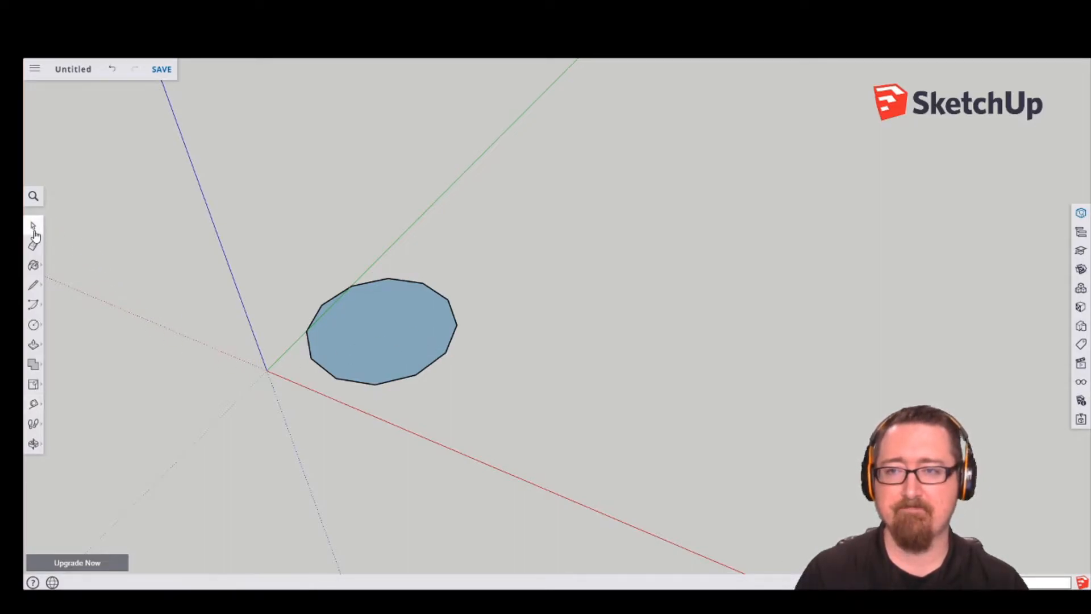
left_click_drag(292, 253, 528, 415)
key("Delete")
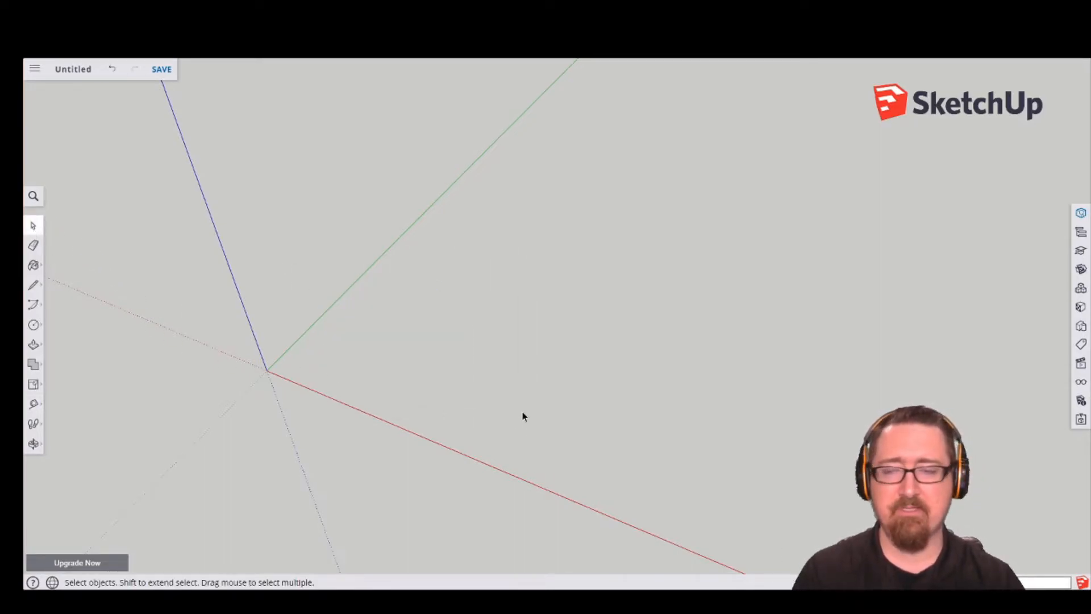
Step: Draw a large circle on the ground plane near the origin, with its radius along the red axis direction
left_click(33, 325)
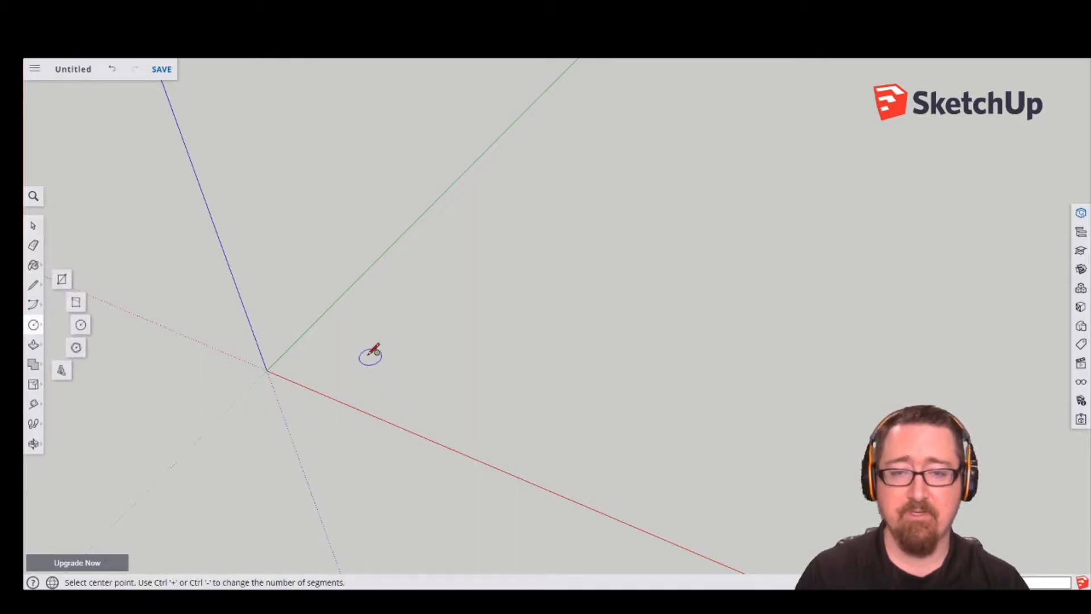
left_click(367, 335)
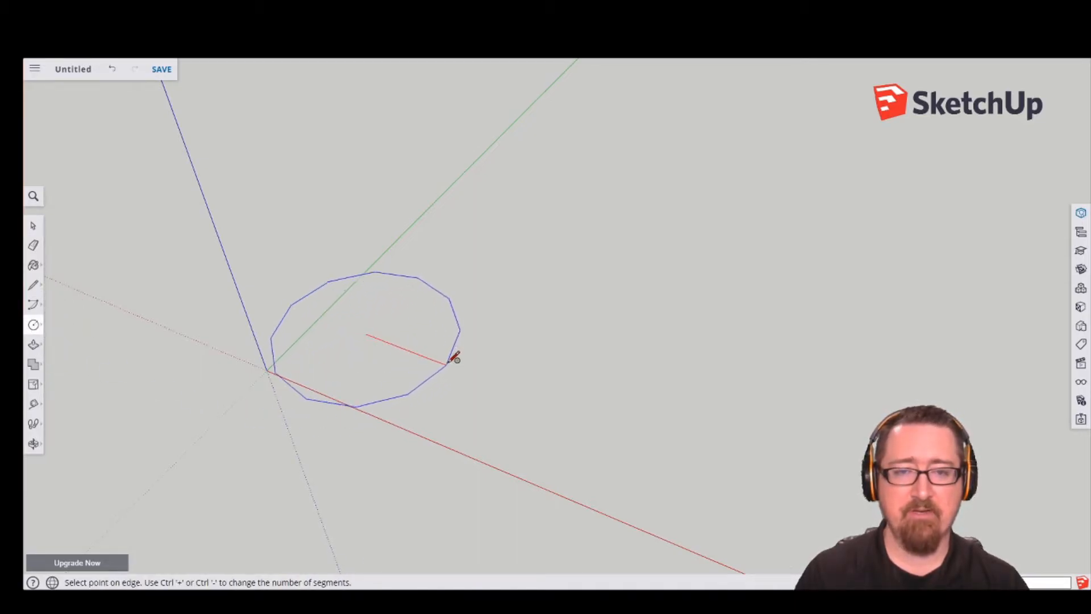
left_click(457, 360)
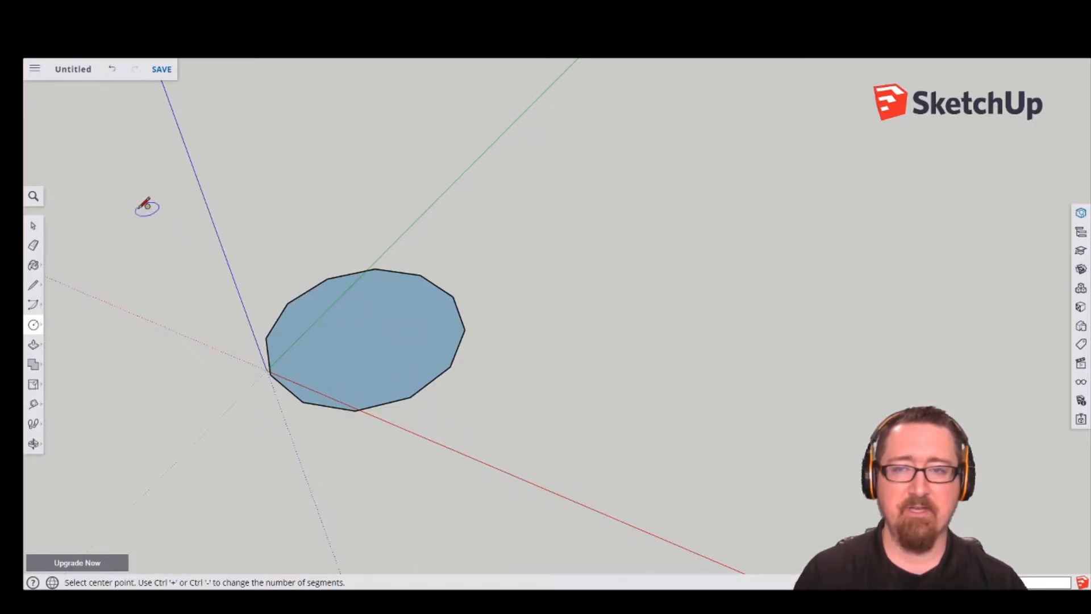
Step: Draw an open chain of five connected straight lines around the far side of the circle
left_click(36, 284)
left_click(353, 199)
left_click(553, 212)
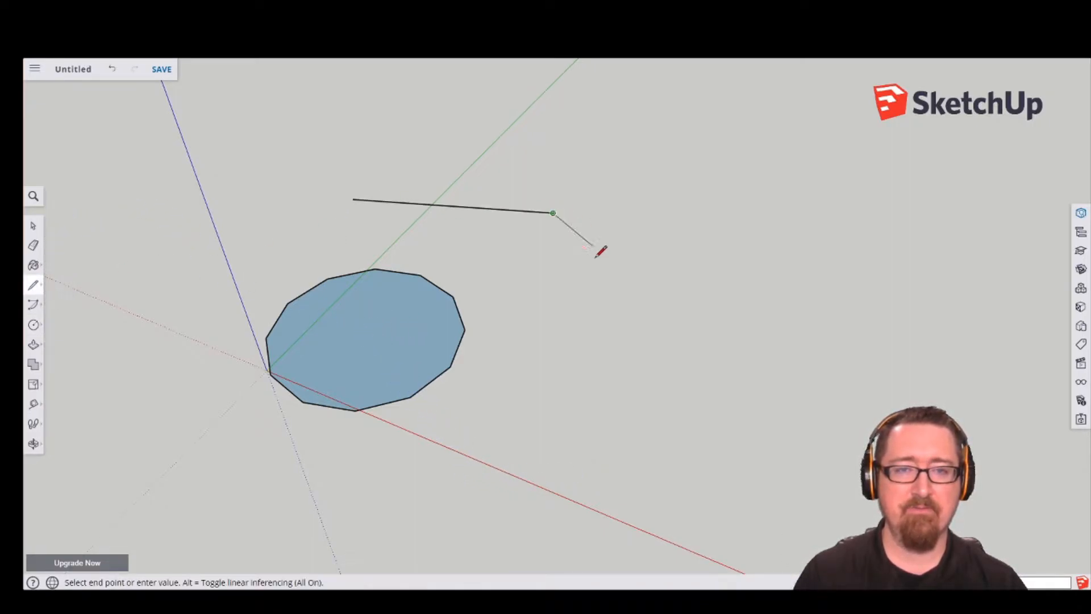
left_click(603, 281)
left_click(622, 433)
left_click(764, 358)
left_click(653, 211)
key("Escape")
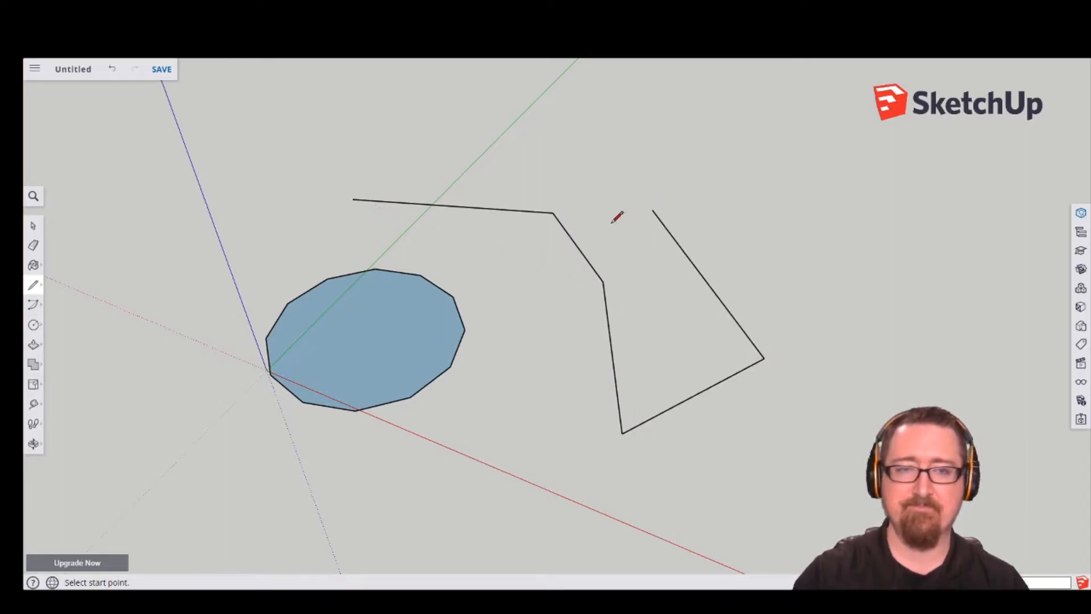
Step: Draw a second circle on the ground plane from the existing circle's centre, with an only slightly larger radius
left_click(35, 323)
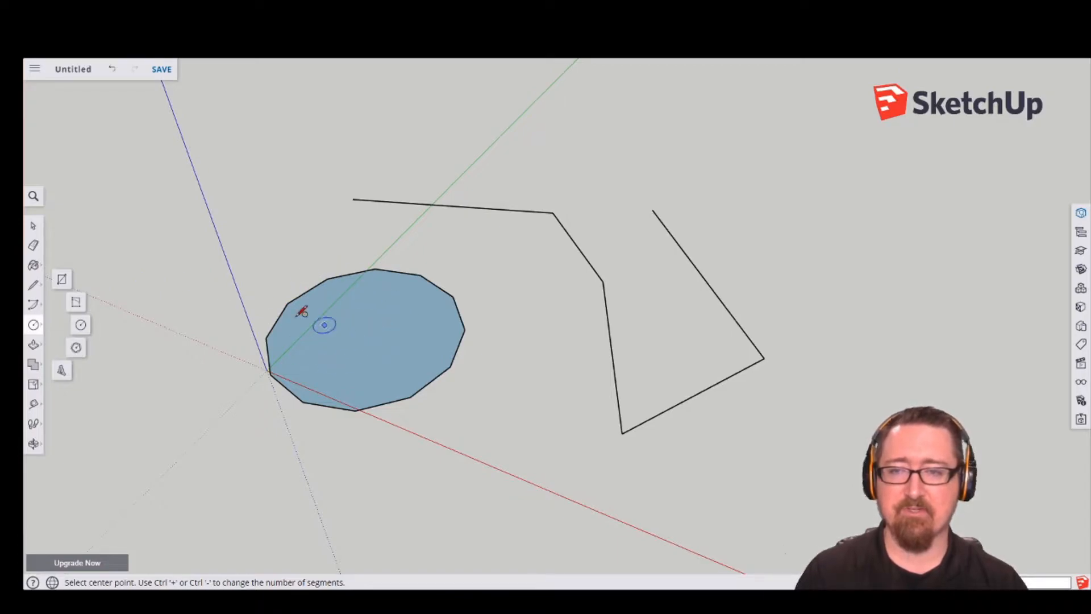
left_click(81, 324)
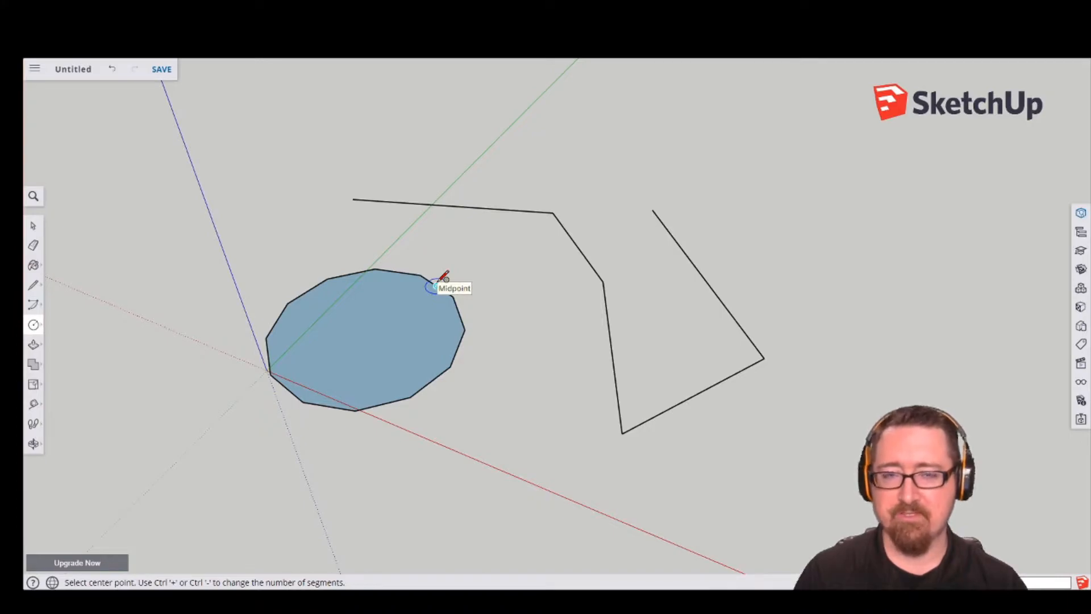
left_click(366, 333)
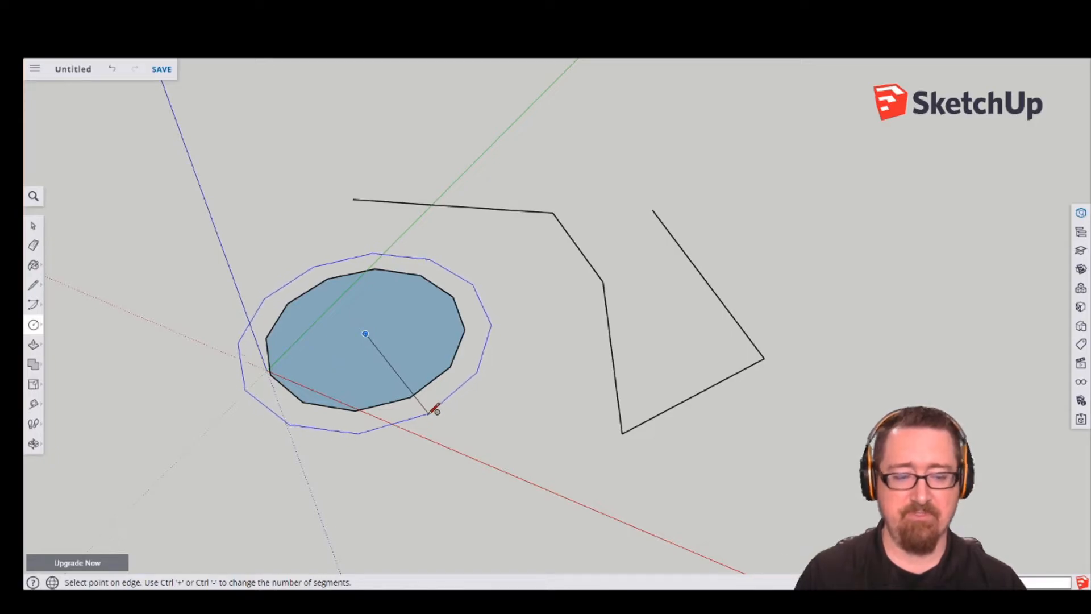
left_click(429, 413)
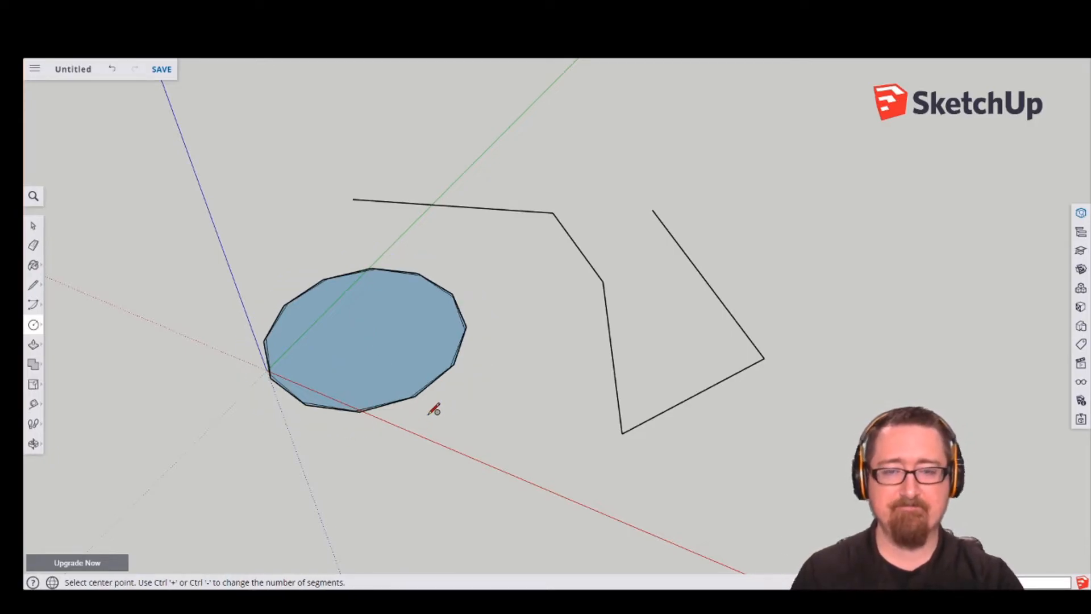
scroll(435, 398, "up", 5)
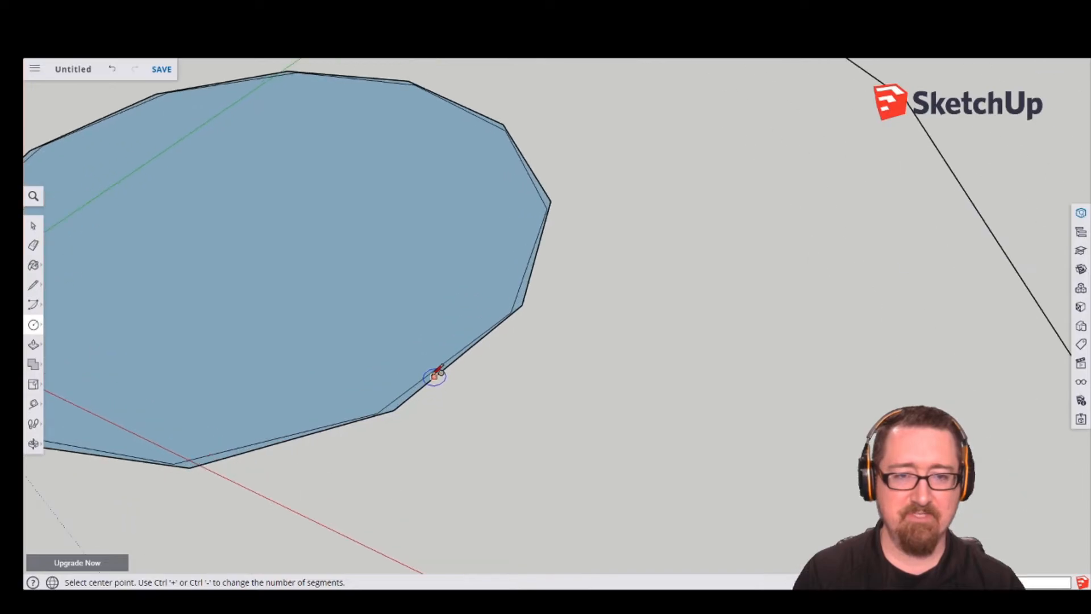
scroll(433, 377, "down", 5)
Step: Draw a much larger circle around the two circles from the same centre, with its radius along the red axis direction
left_click(338, 294)
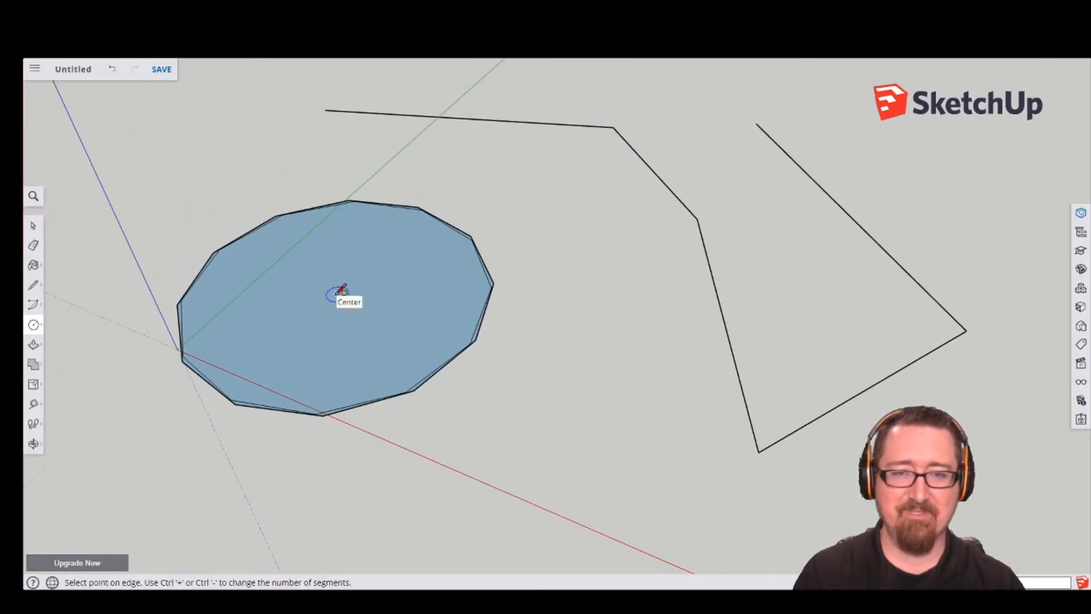
left_click(545, 362)
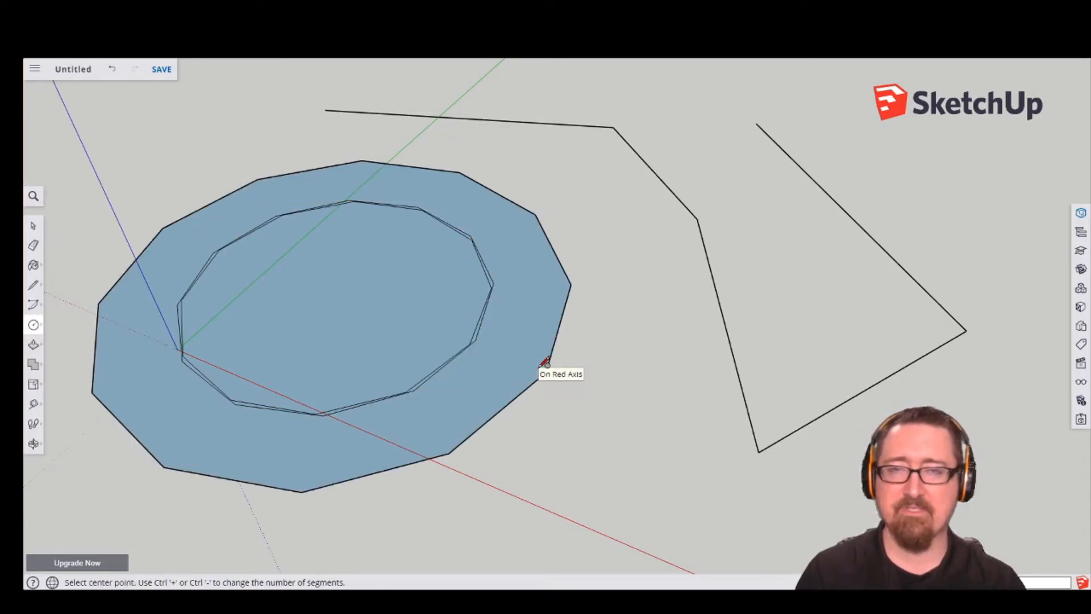
scroll(483, 312, "down", 2)
scroll(403, 307, "up", 2)
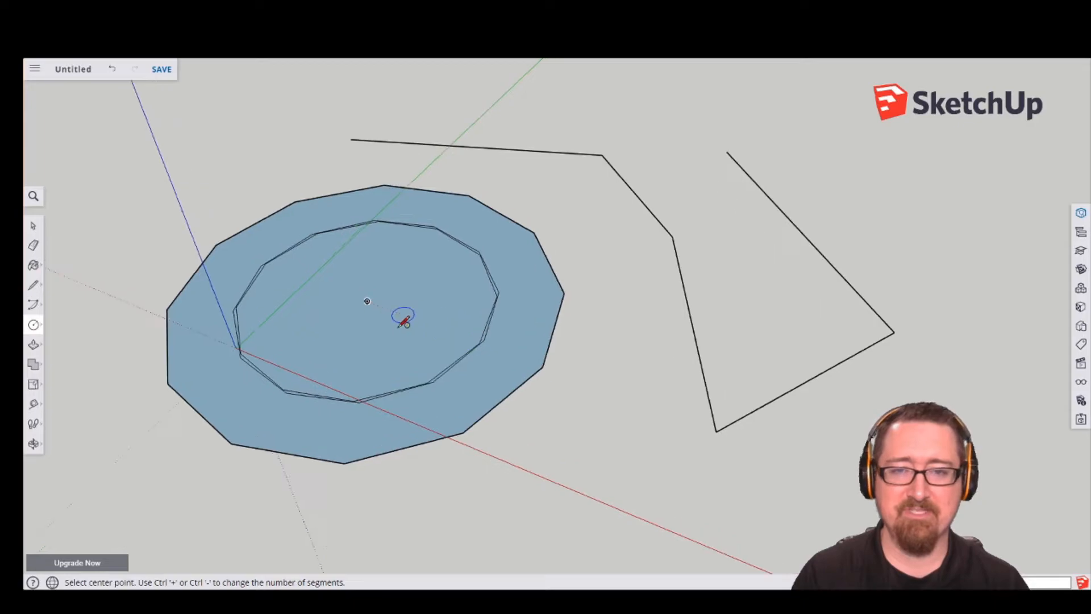
Step: Delete one of the two nearly coincident inner circles
left_click(33, 225)
left_click(251, 259)
key("Delete")
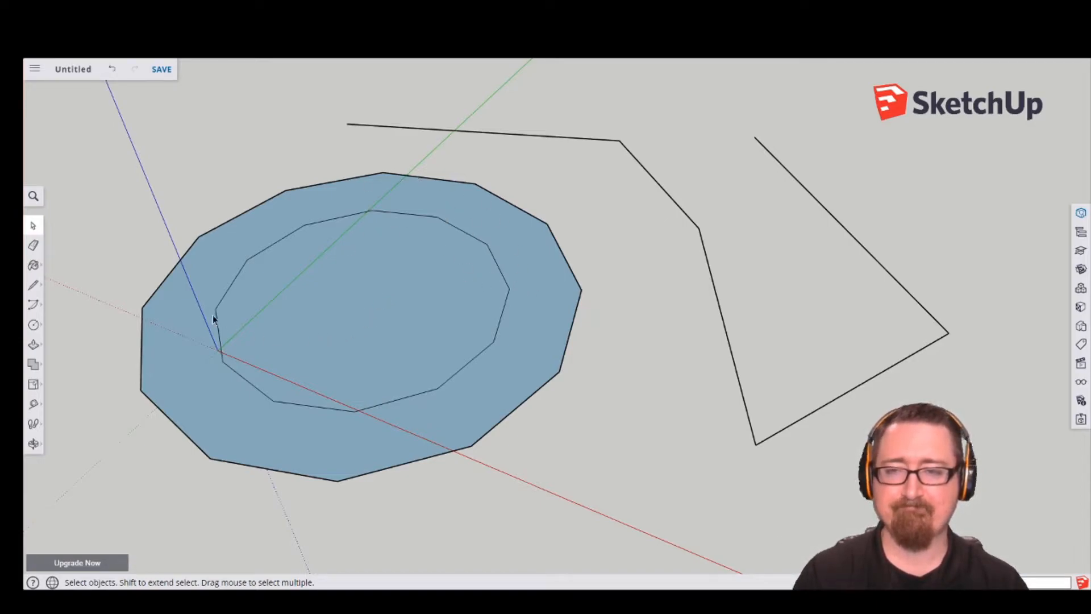
Step: Select all the remaining circles and the chain of lines together and delete them
scroll(329, 117, "down", 2)
left_click_drag(155, 97, 797, 381)
key("Delete")
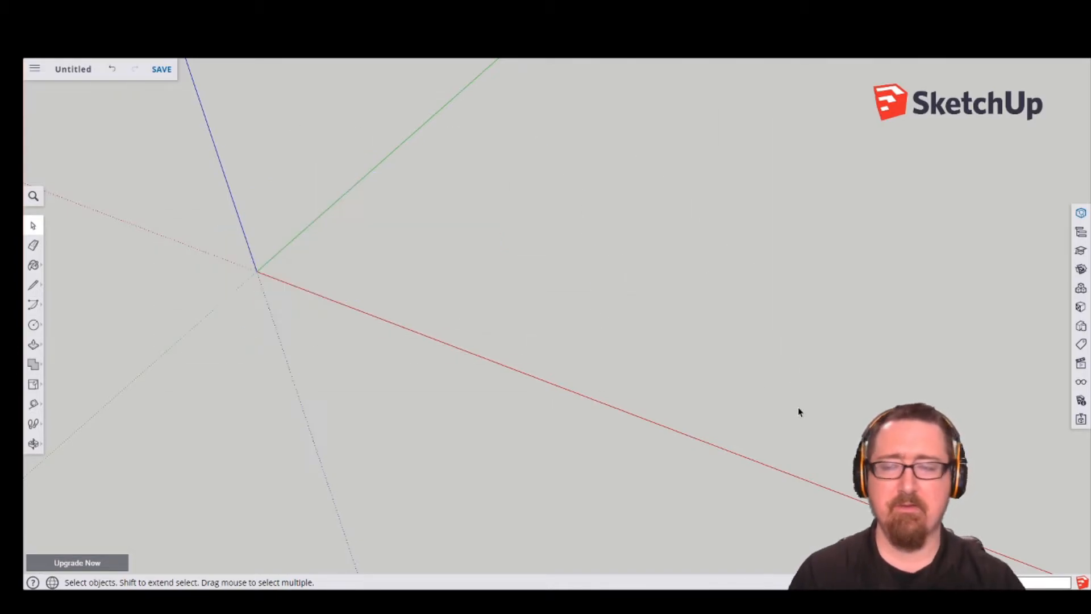
Step: Draw a circle on the ground plane near the origin with a radius of about 8 7/16" along the red axis direction
left_click(33, 325)
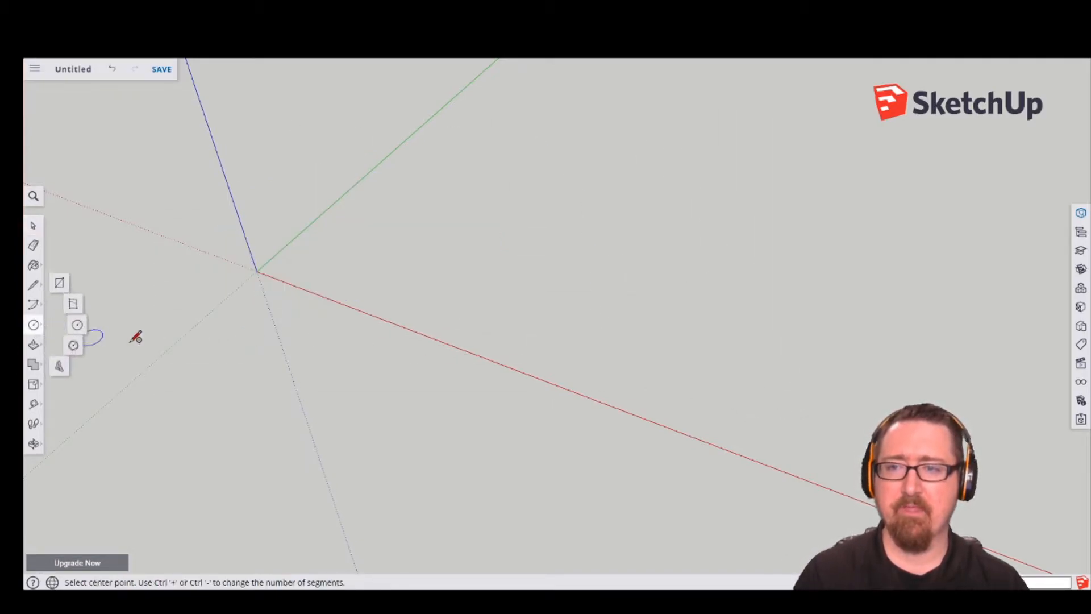
key("o")
left_click_drag(366, 260, 309, 323)
key("c")
left_click(312, 294)
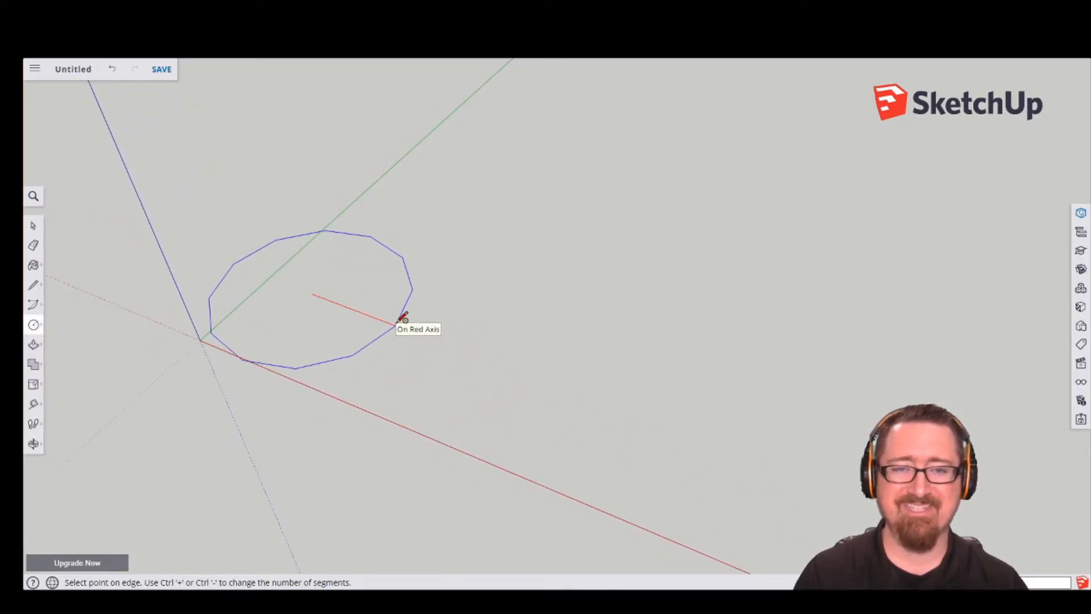
left_click(398, 322)
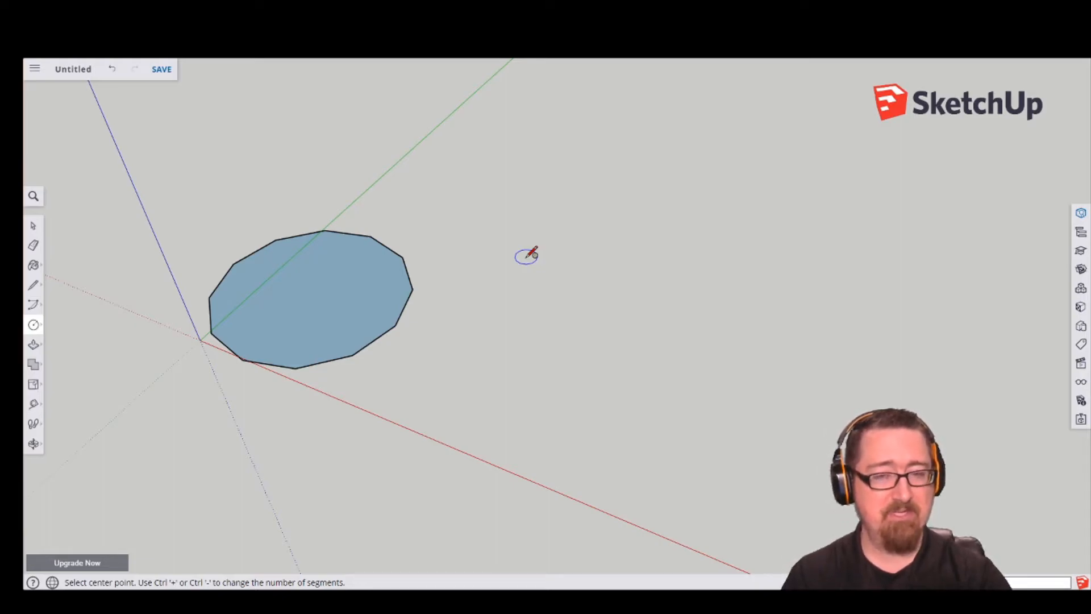
Step: Lower the new circle's segment count, raise it to 50 segments and examine the edge up close
key("ctrl+minus")
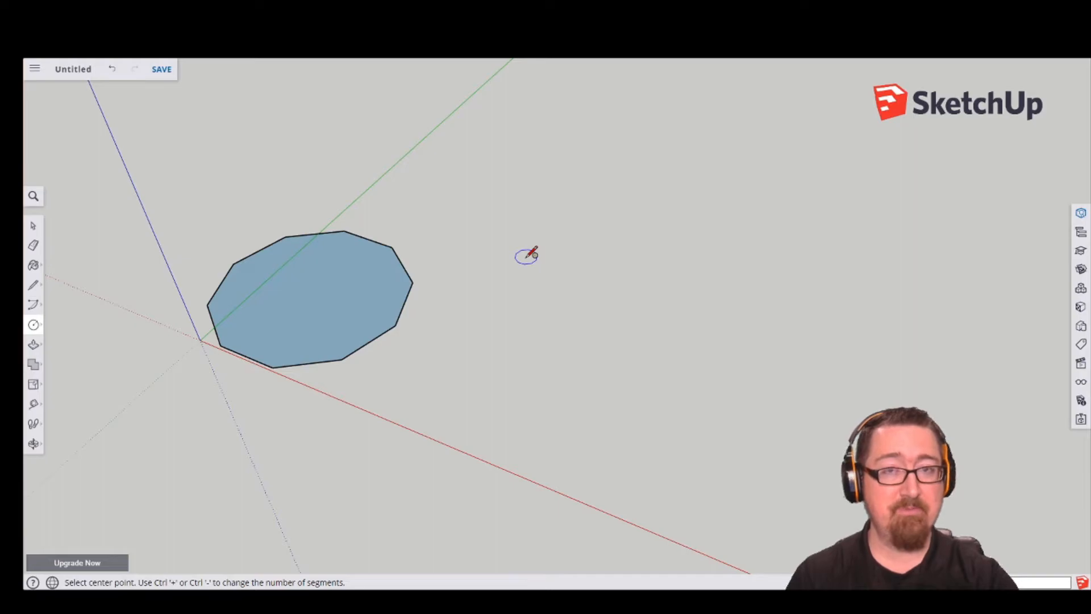
key("Return")
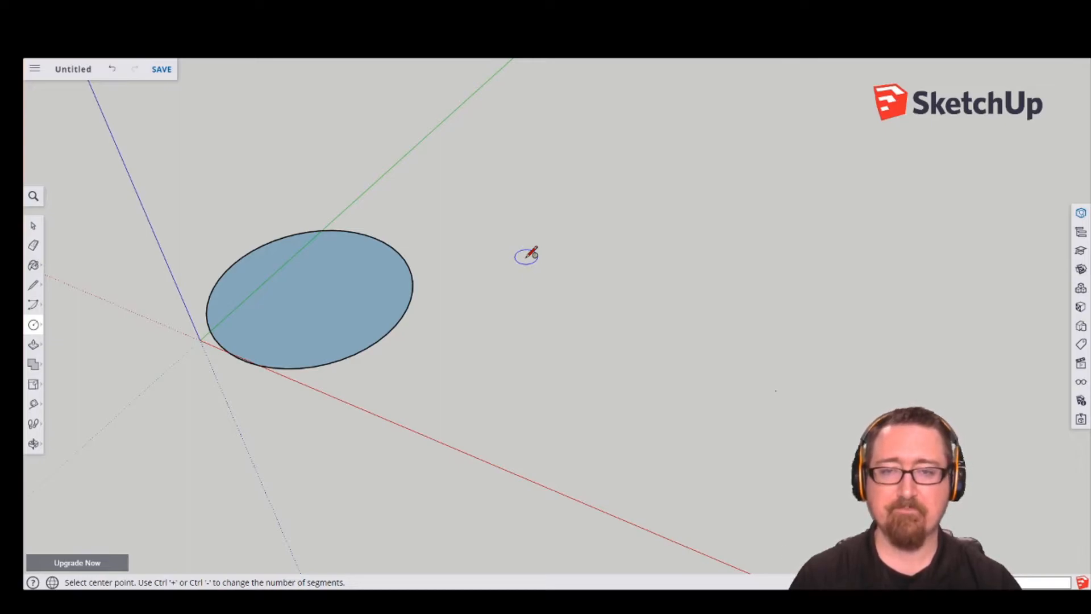
scroll(426, 278, "up", 8)
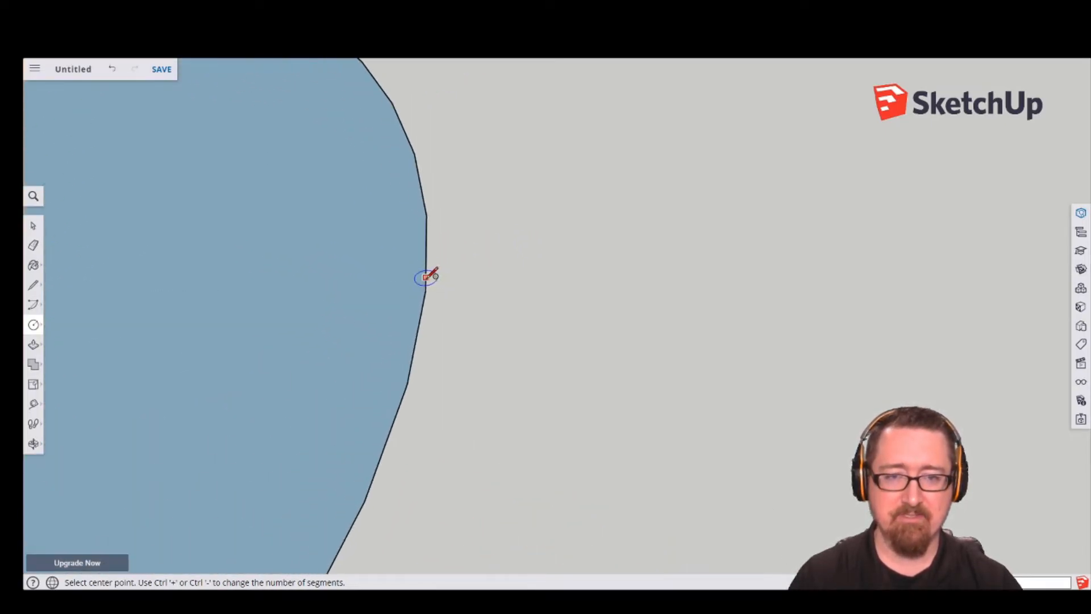
left_click(33, 226)
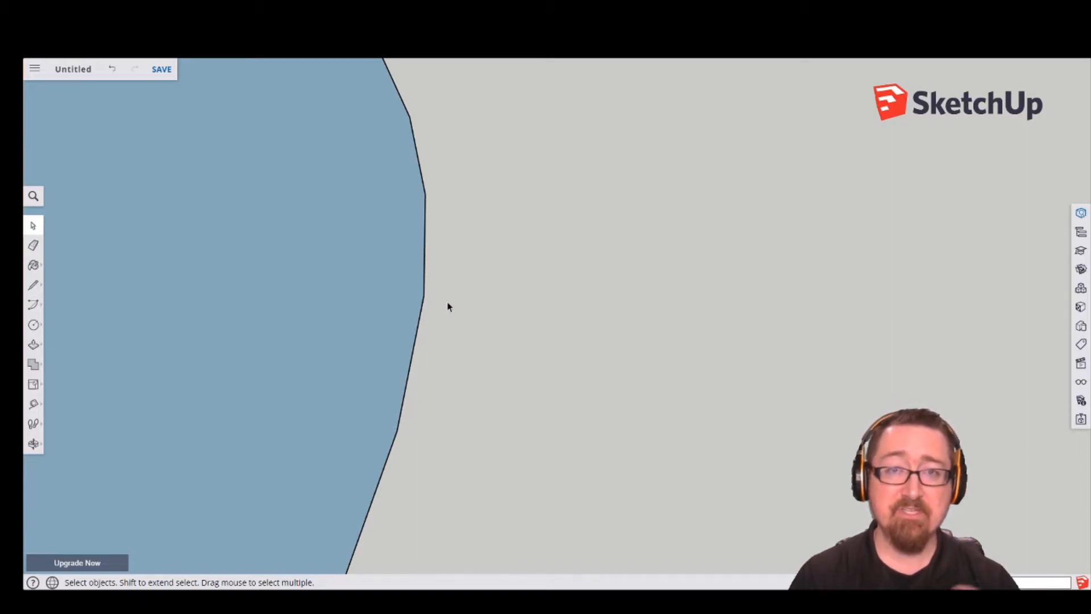
scroll(448, 306, "down", 5)
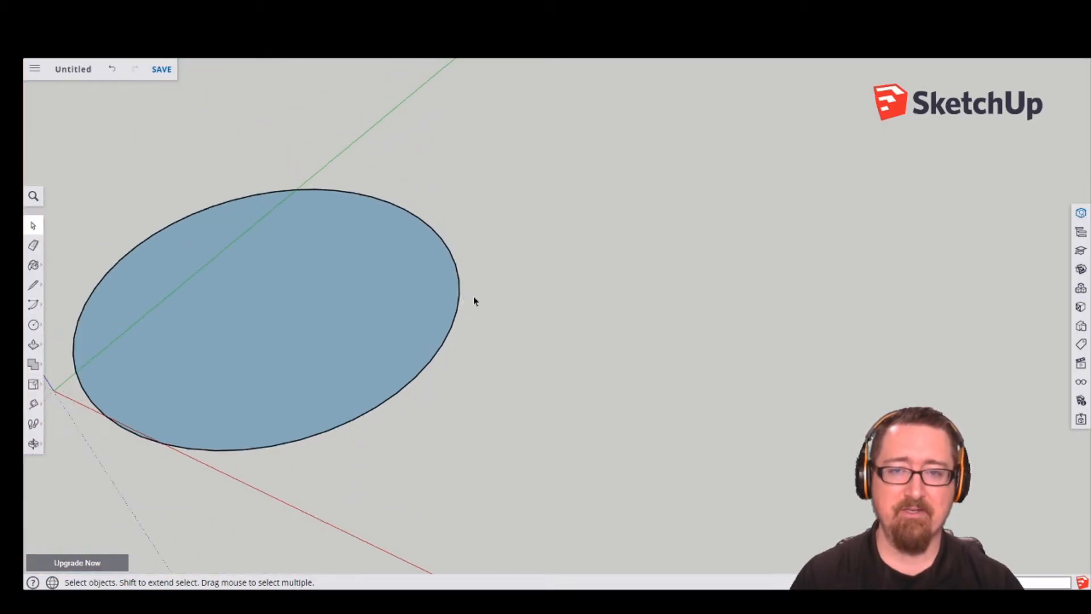
scroll(443, 312, "down", 2)
middle_click_drag(288, 307, 404, 318, "shift")
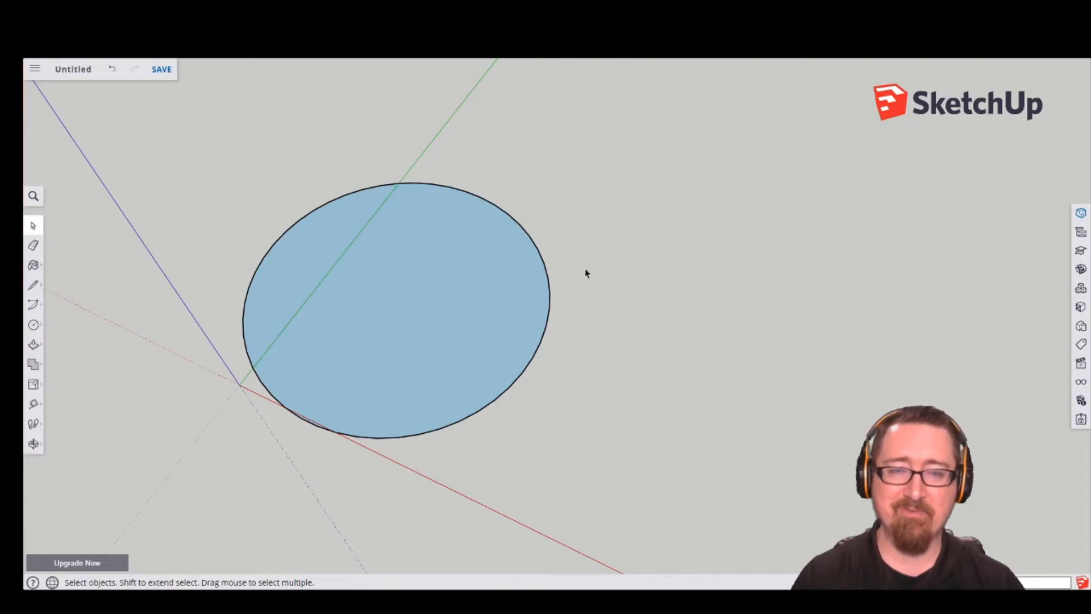
Step: Select the circle's edge, show its Entity Info and set its segments to 10
left_click(522, 228)
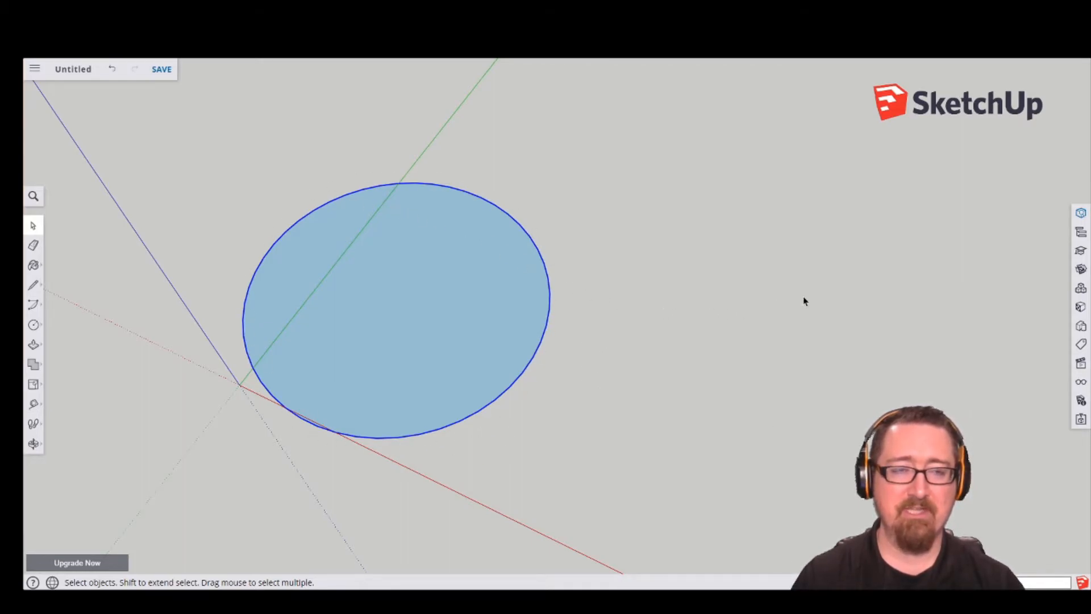
left_click(1080, 213)
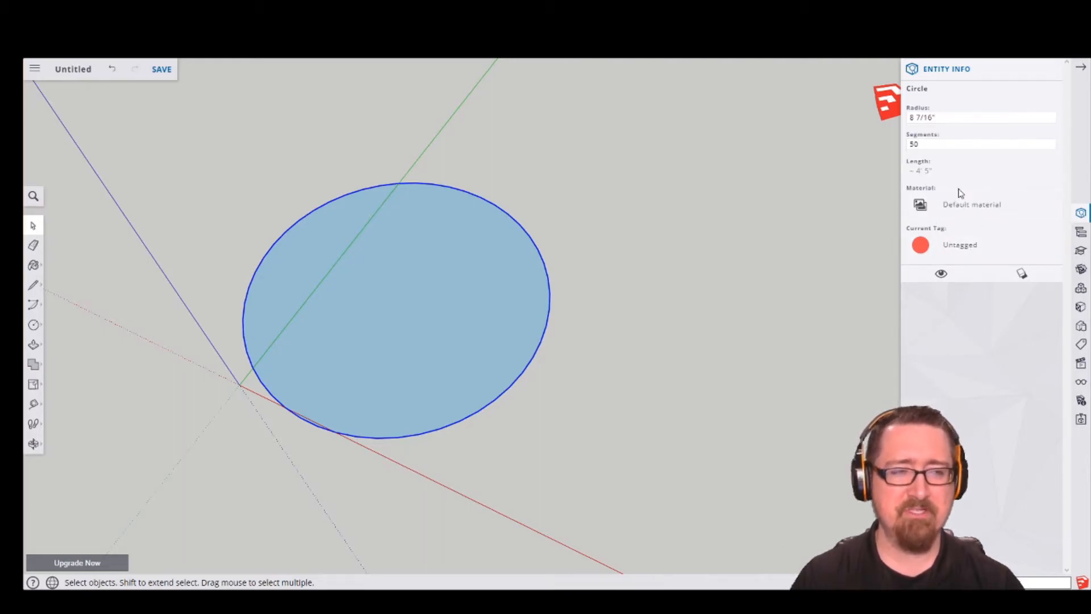
left_click(932, 143)
left_click_drag(932, 143, 891, 149)
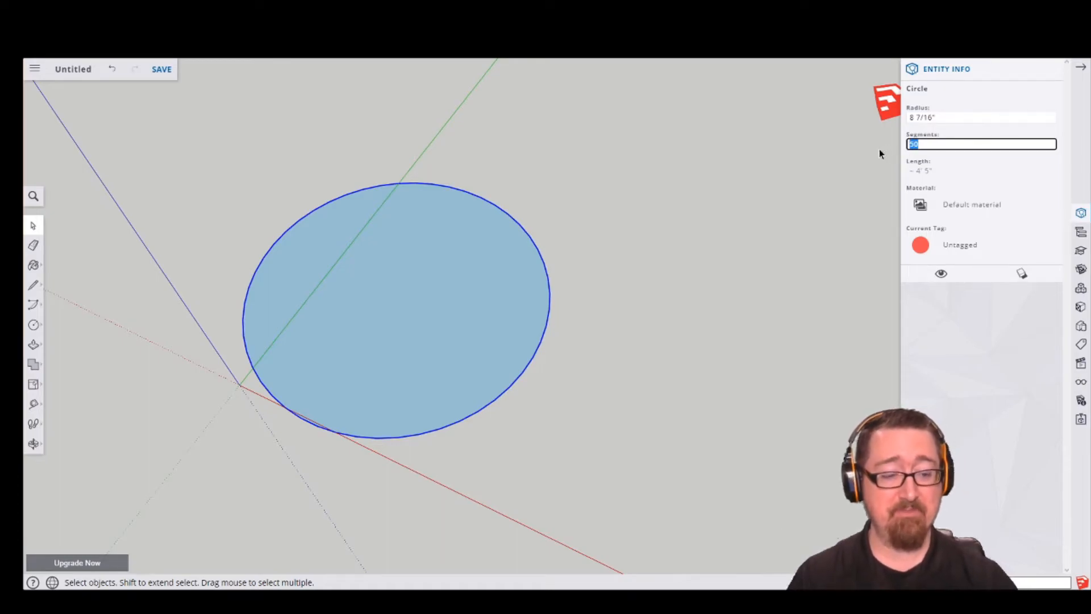
type("10")
key("Return")
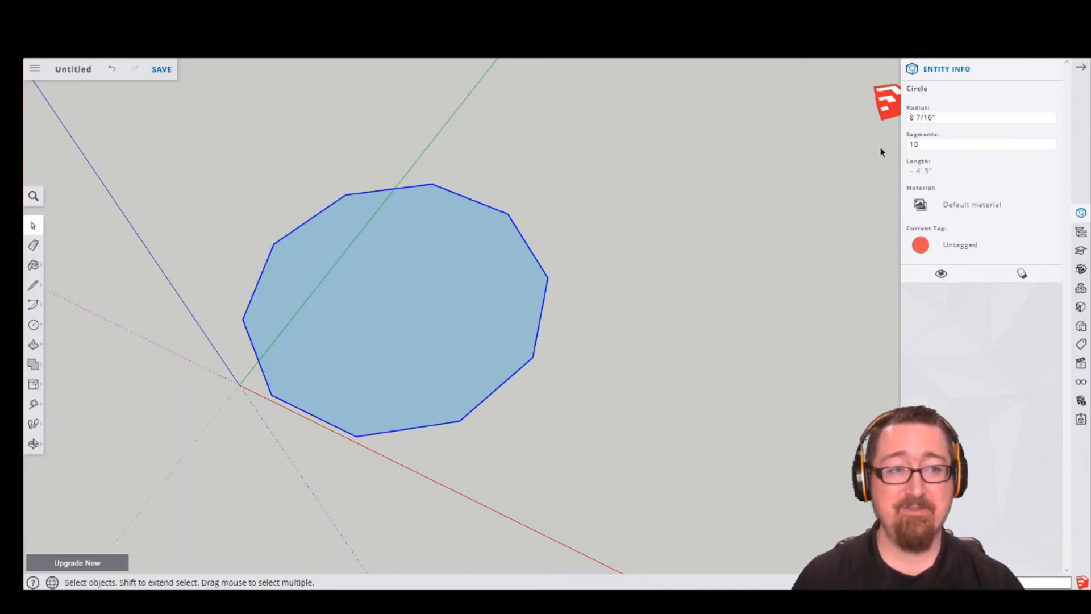
Step: Set the selected circle's radius to 10" in its Entity Info
left_click(940, 116)
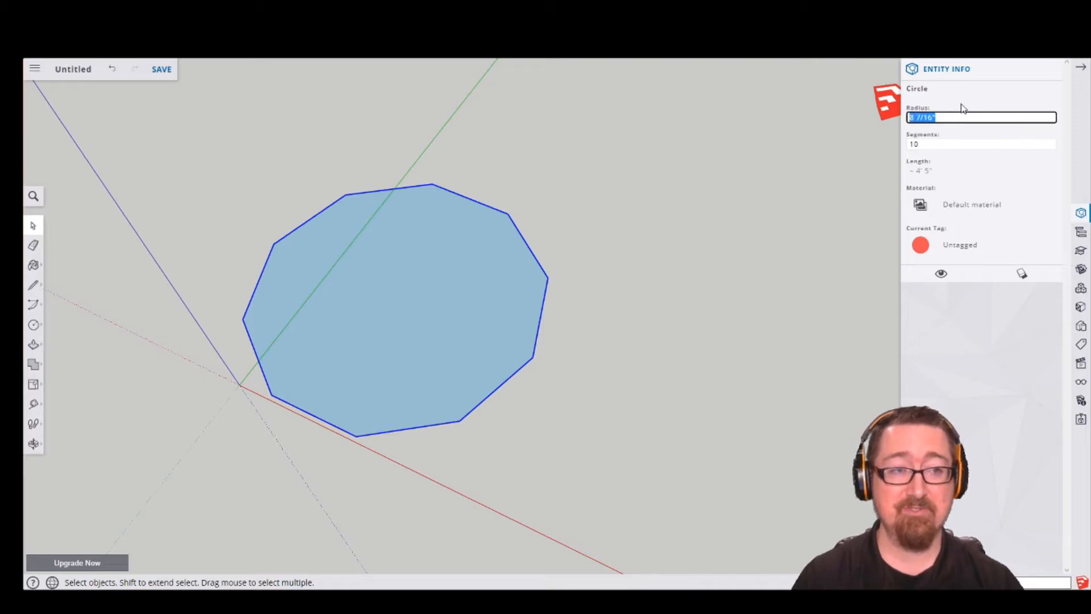
type("10\"")
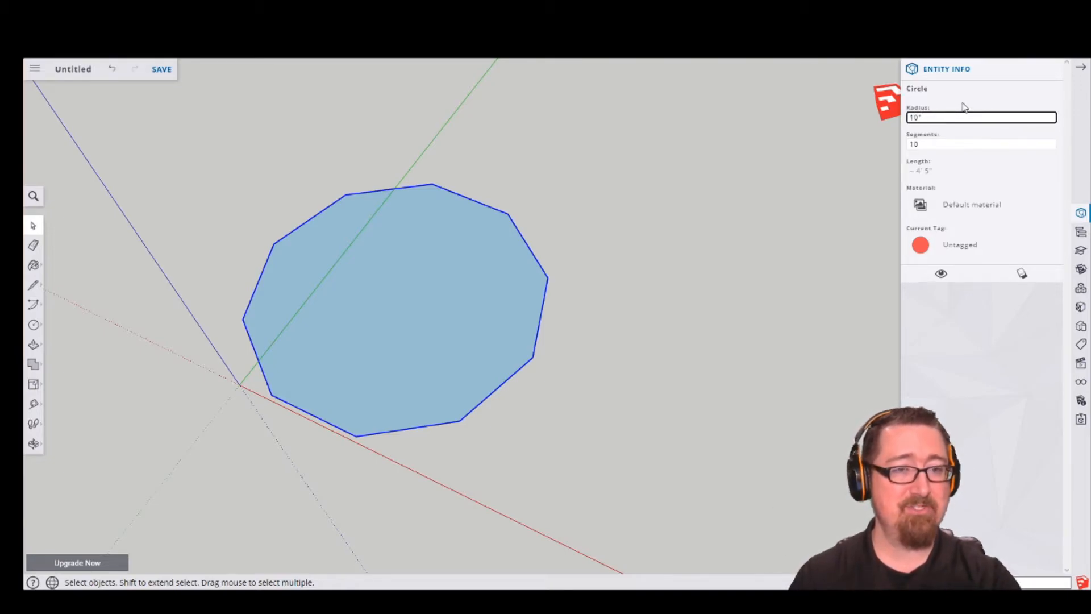
key("Return")
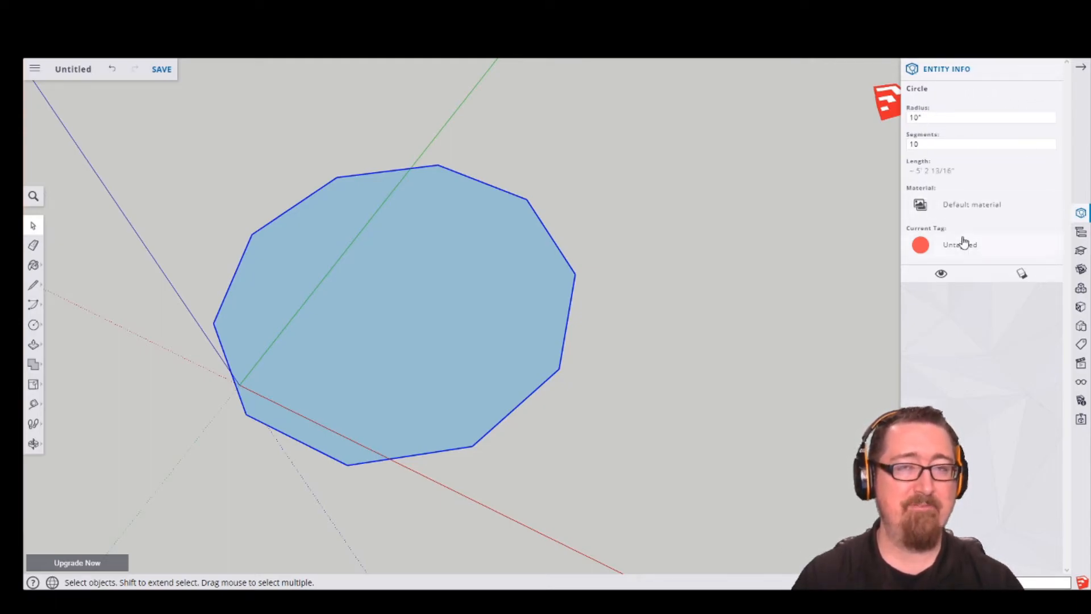
Step: Check the Entity Info of the circle's face, then close the info and clear the selection
left_click(461, 286)
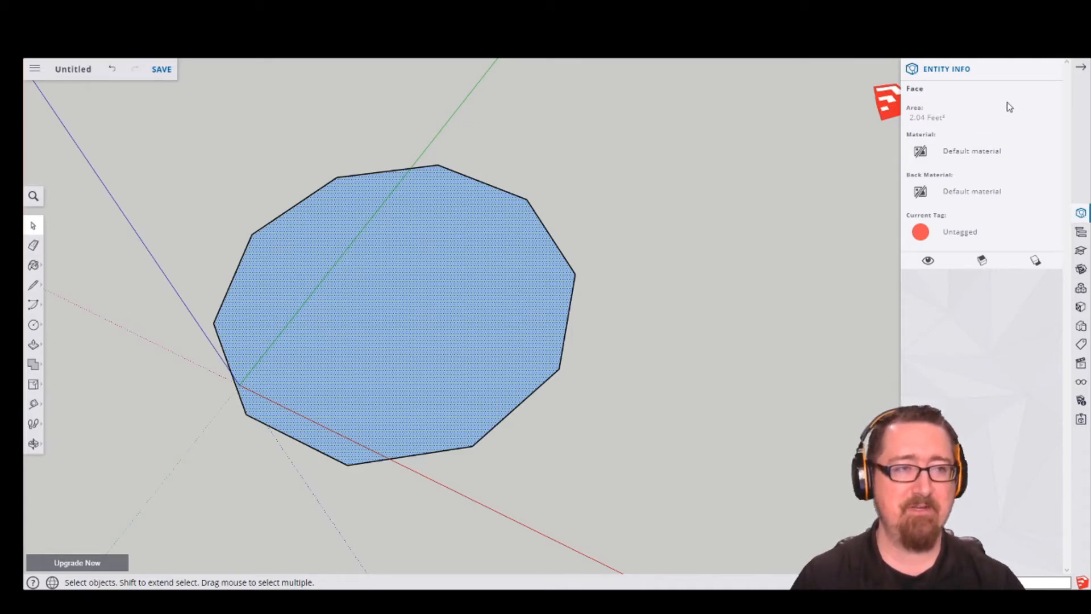
left_click(1081, 70)
left_click(640, 368)
middle_click_drag(575, 446, 484, 358)
scroll(484, 358, "down", 3)
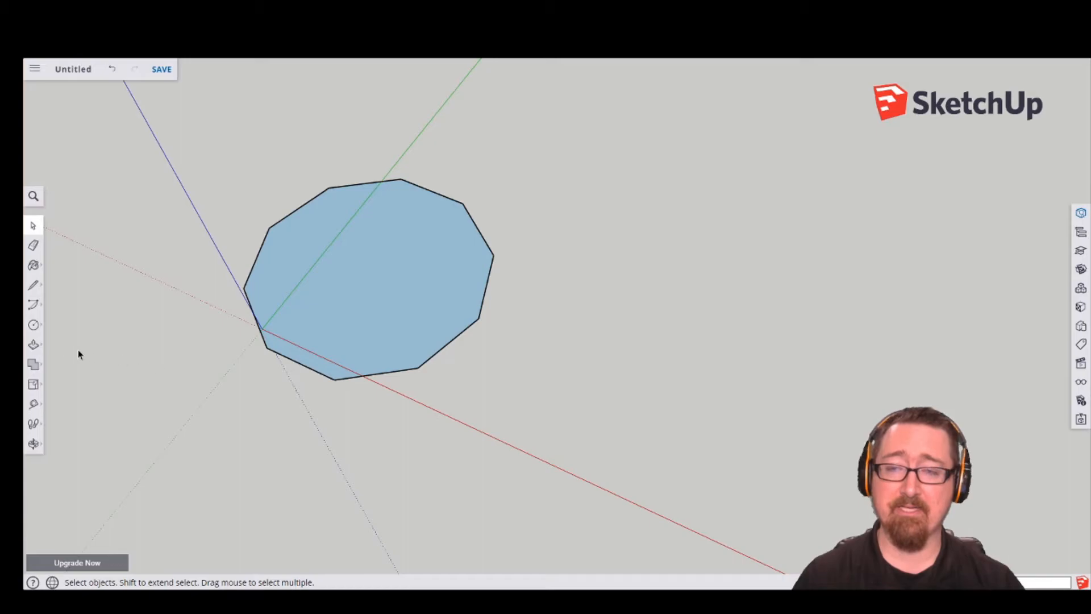
Step: Draw two concentric hexagons beside the circle with the Polygon tool, the second slightly larger than the first
left_click(35, 327)
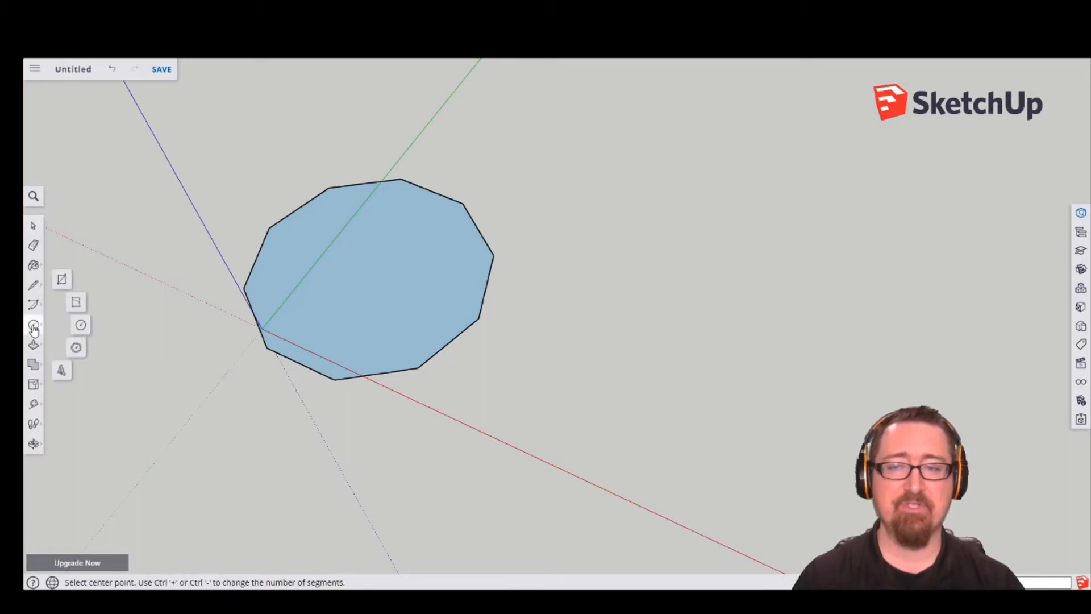
left_click(76, 348)
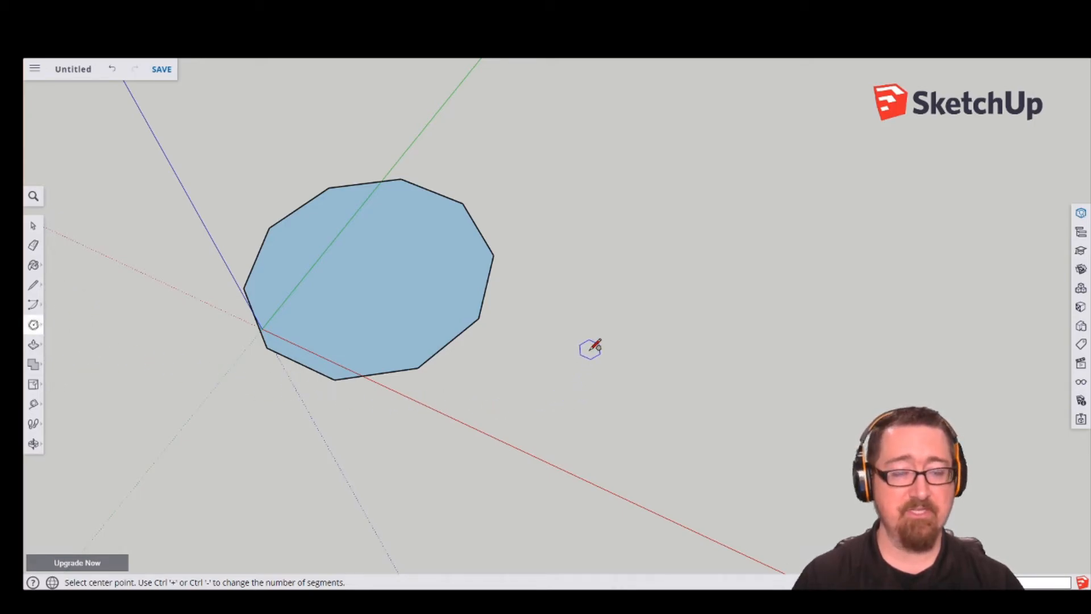
key("o")
middle_click_drag(576, 372, 343, 295)
left_click(358, 290)
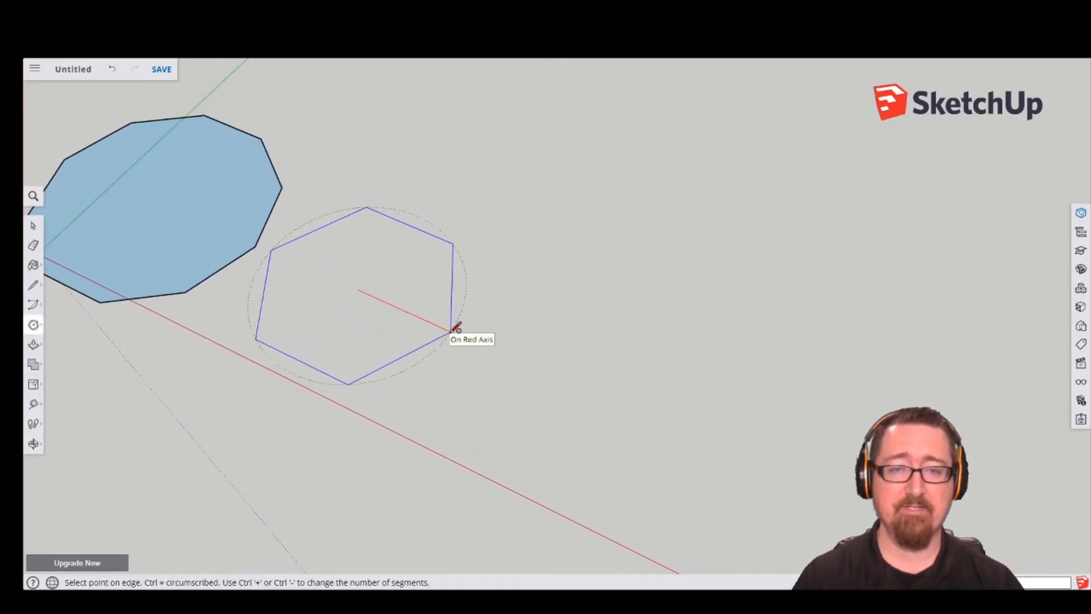
left_click(452, 329)
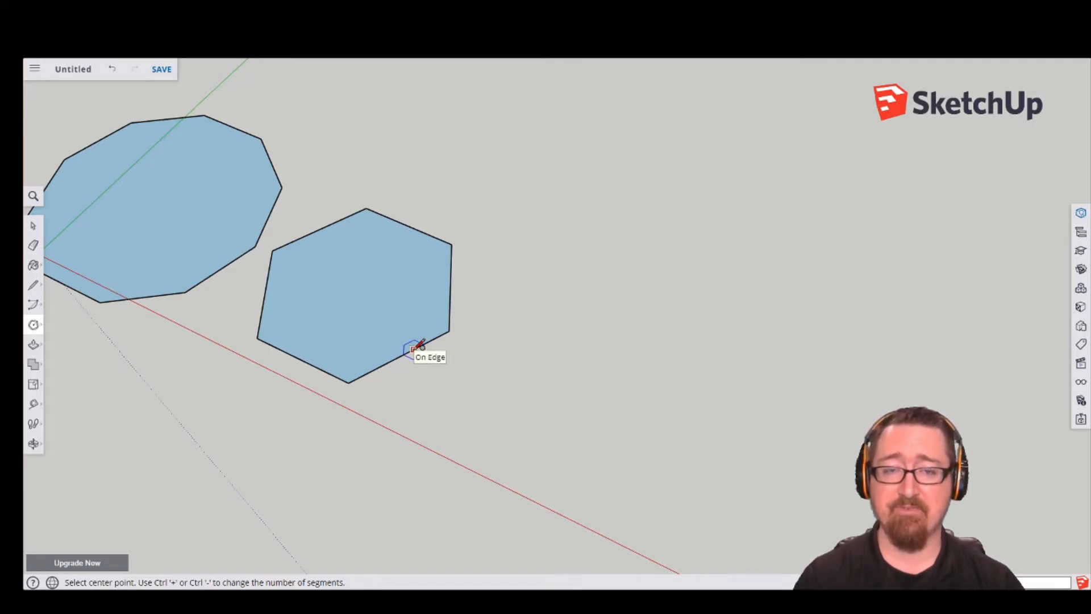
left_click(362, 286)
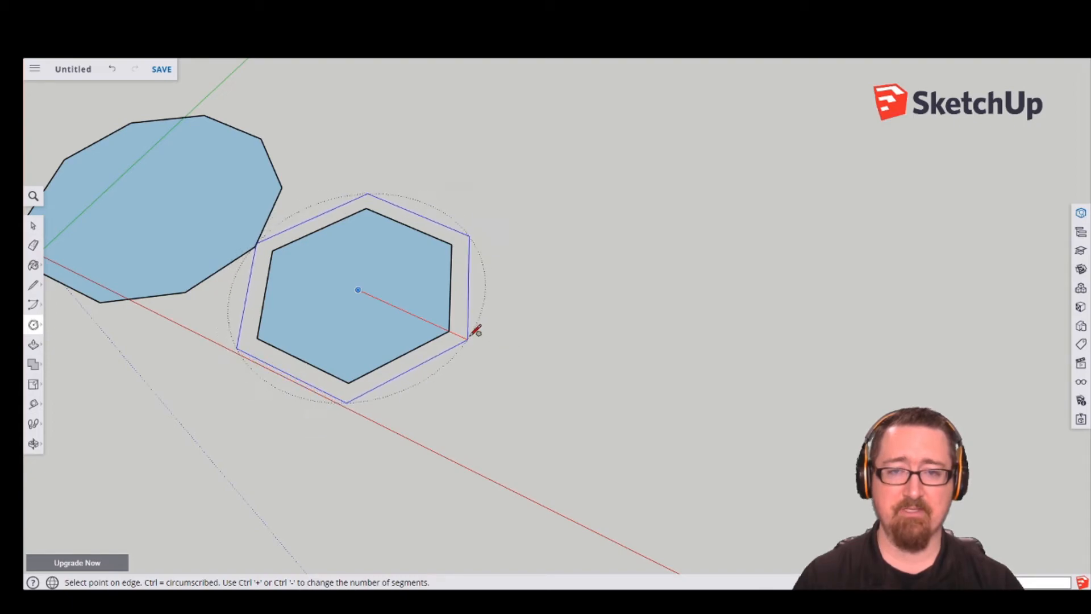
left_click(463, 331)
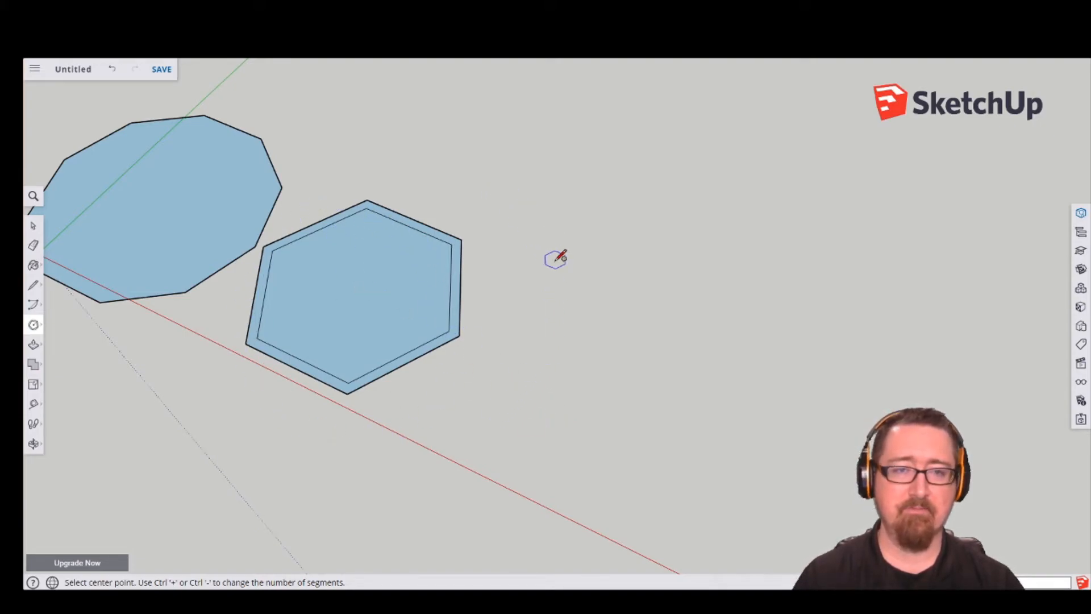
Step: Draw a small hexagon on the ground plane beside the concentric hexagons with the Polygon tool, its corner aligned to the red axis
left_click(538, 210)
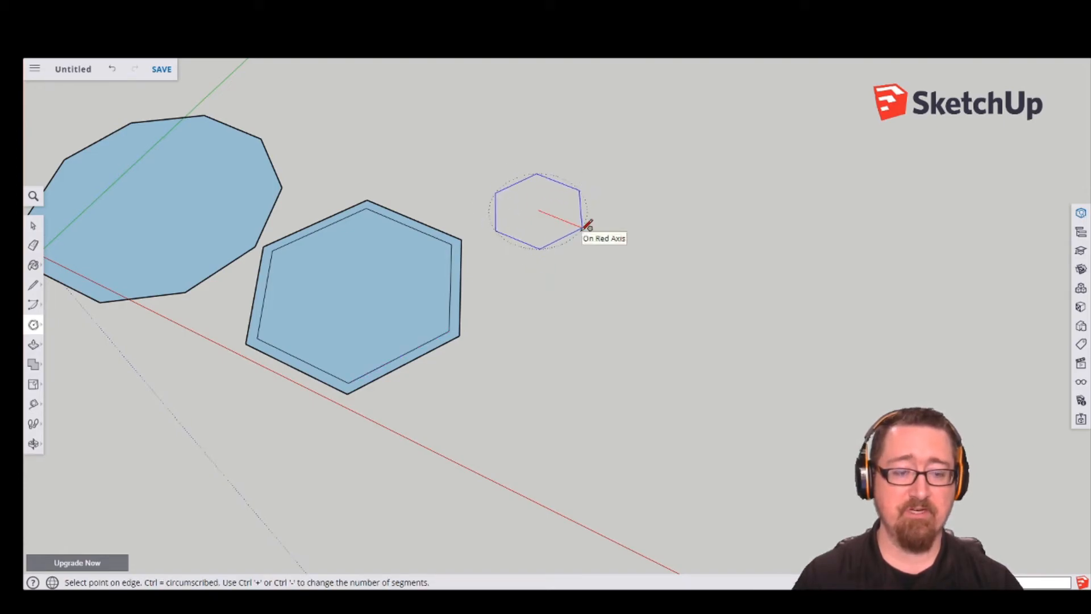
left_click(583, 226)
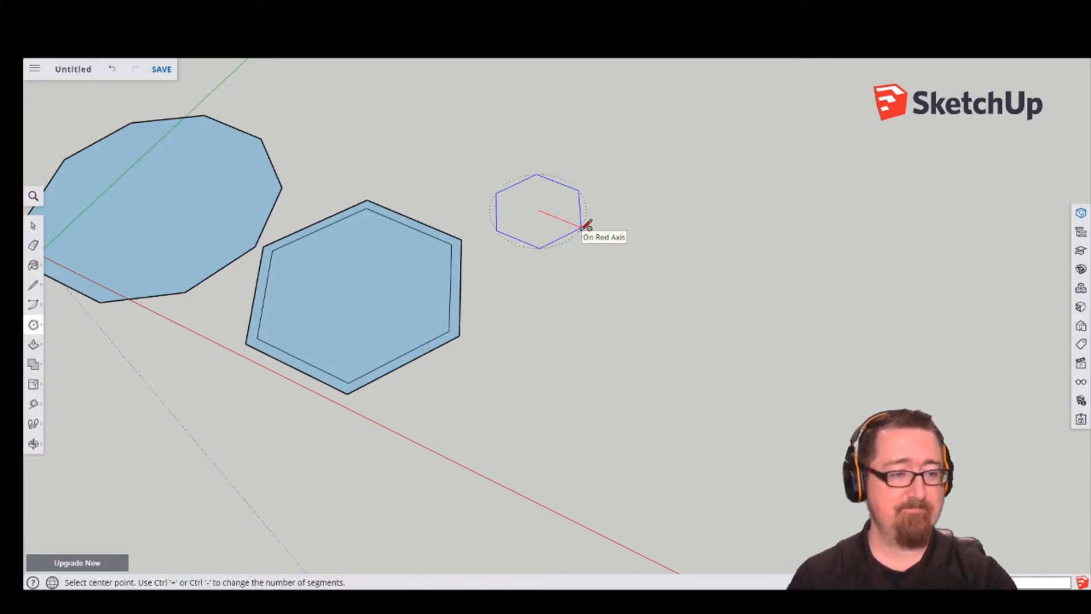
left_click(543, 196)
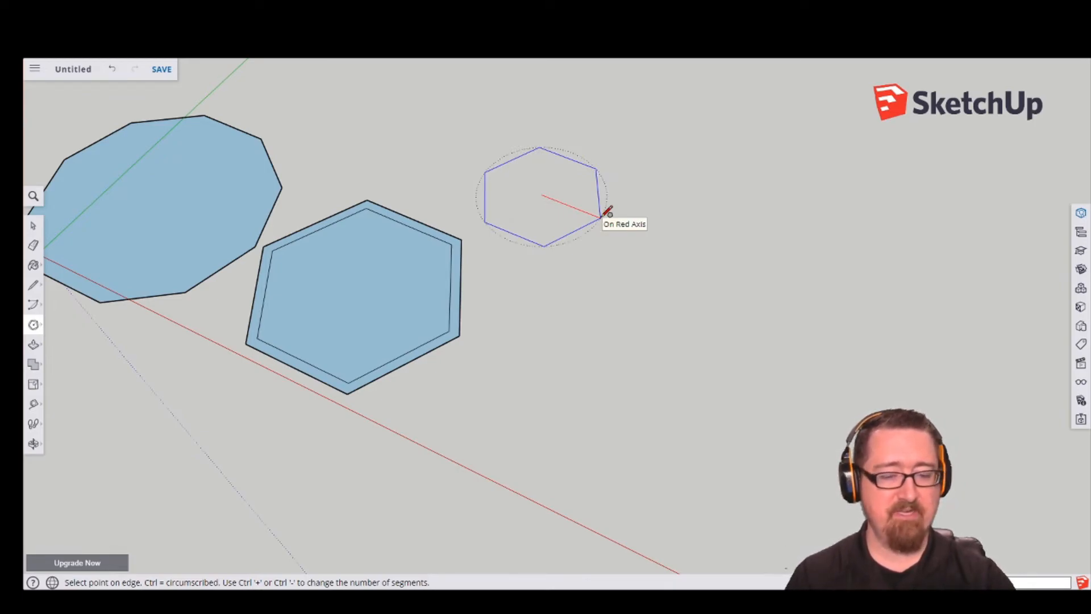
left_click(605, 215)
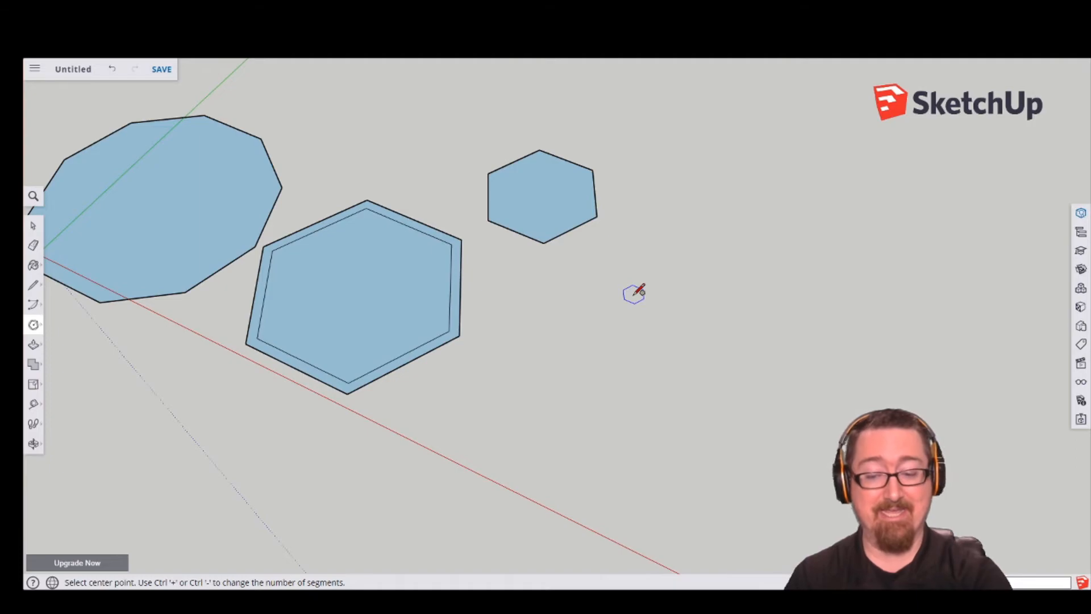
Step: Change the new hexagon to 8 sides, then raise its side count until the outline looks nearly round
type("8s")
key("Return")
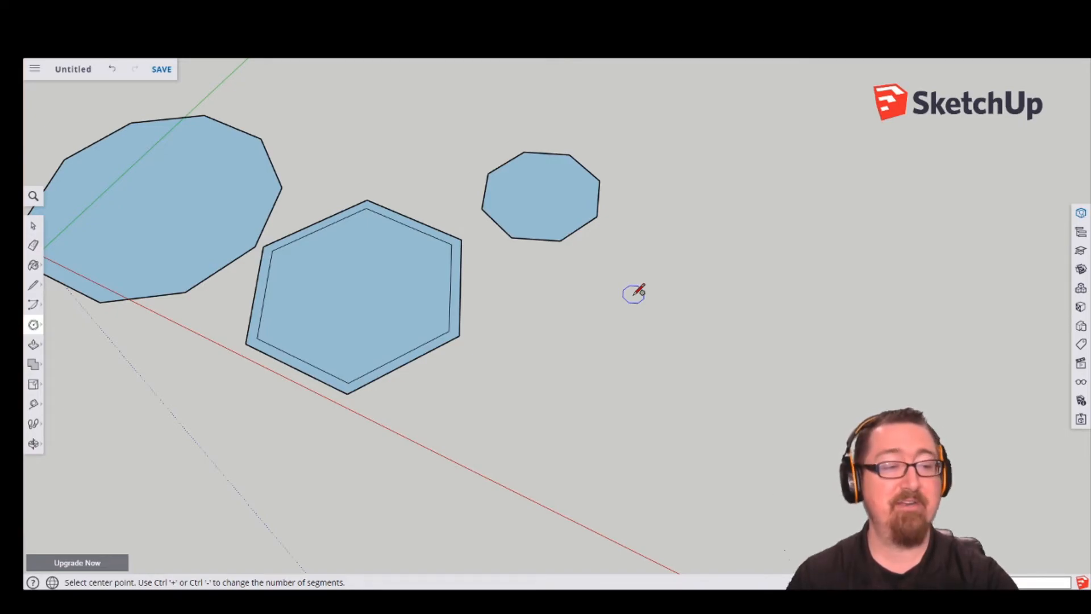
key("Return")
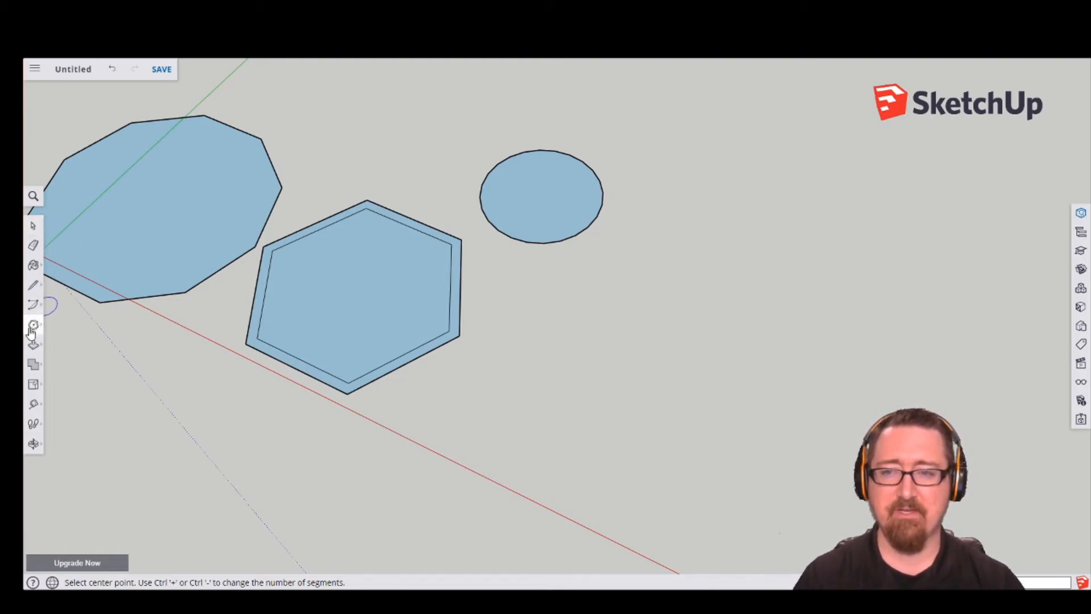
Step: Draw a circle of similar size next to the many-sided polygon, raise its segment count for a smoother outline and return to selecting
left_click(625, 284)
left_click(677, 310)
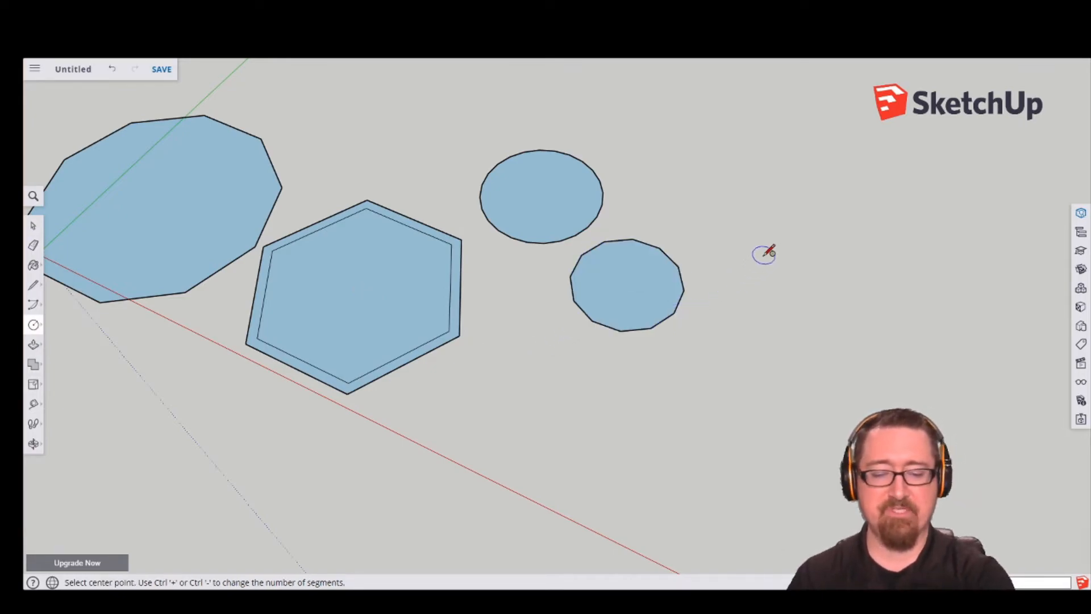
key("Return")
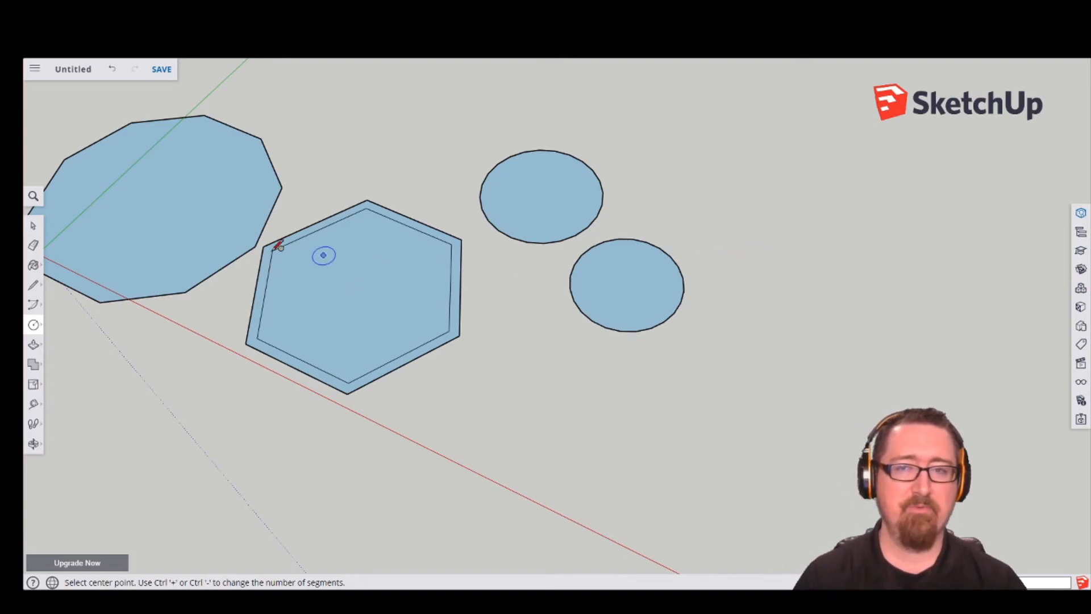
left_click(33, 225)
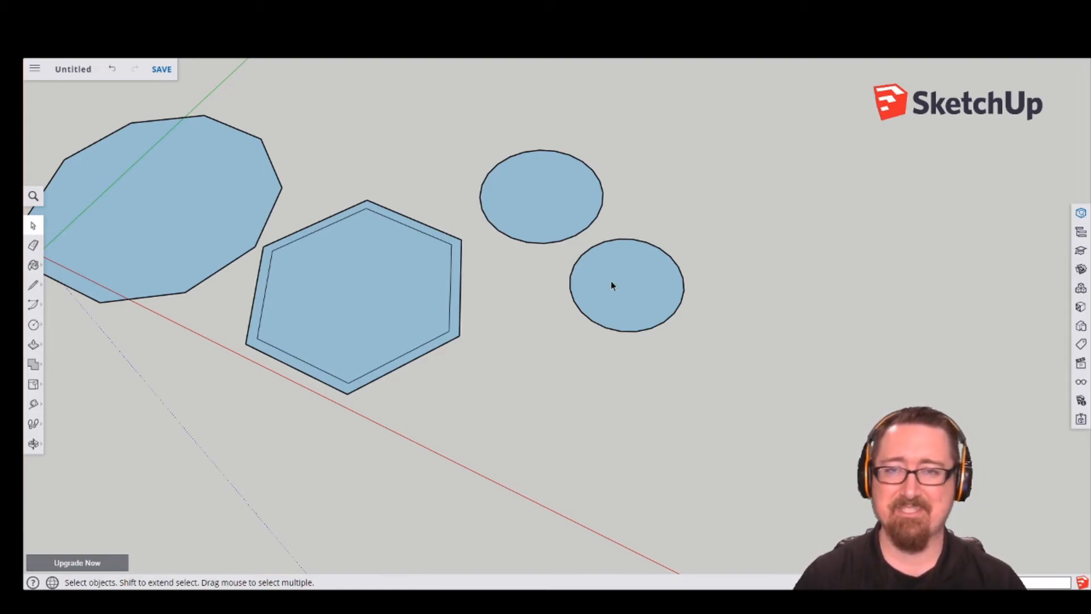
Step: Push/Pull the many-sided polygon upward into a prism and pull the neighbouring circle up to match the prism's top face
left_click(34, 345)
left_click_drag(529, 218, 515, 138)
middle_click_drag(527, 384, 593, 266)
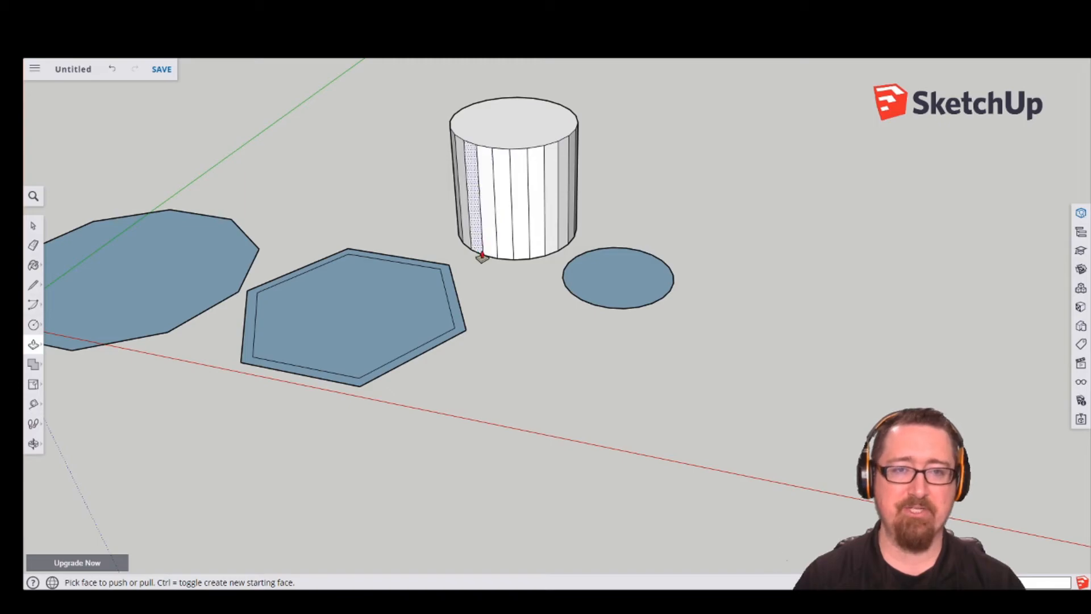
mouse_move(687, 208)
middle_mouse_down()
mouse_move(449, 205)
mouse_move(684, 202)
middle_mouse_up()
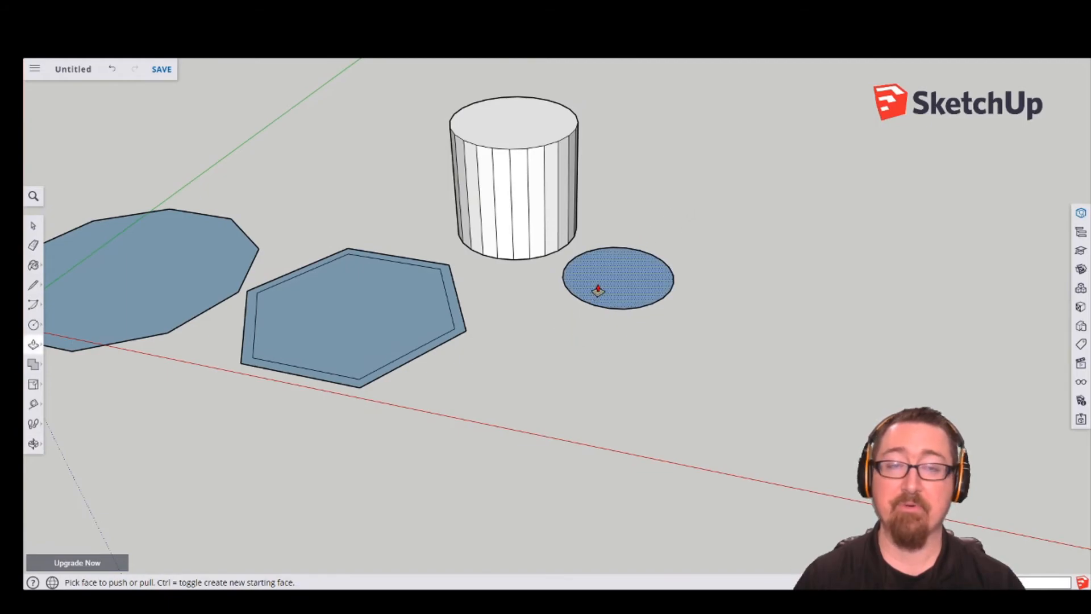
left_click_drag(611, 286, 517, 133)
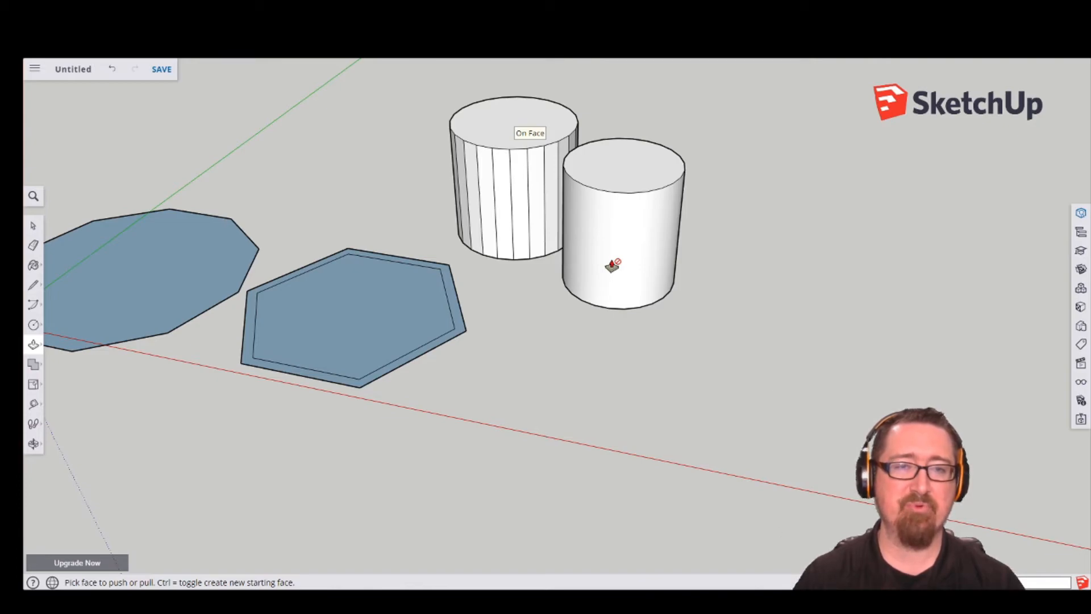
Step: Push/Pull the ten-segment circle at the origin upward into a solid and inspect its smoothed sides
middle_click_drag(597, 340, 572, 316)
middle_click_drag(434, 302, 733, 339)
middle_click_drag(548, 351, 590, 387)
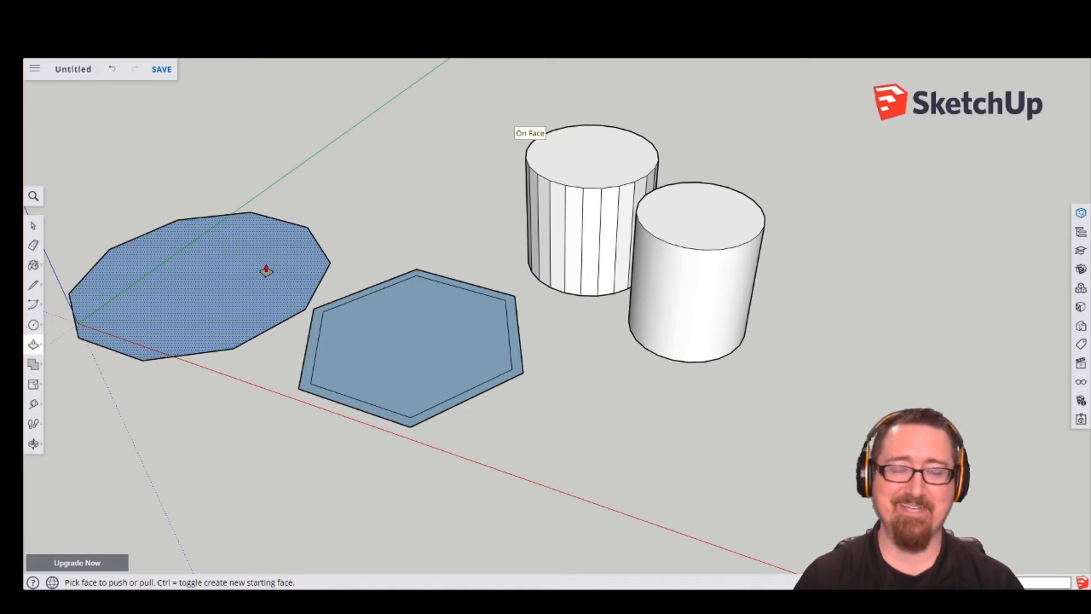
left_click_drag(266, 270, 229, 174)
middle_click_drag(150, 424, 380, 419, "shift")
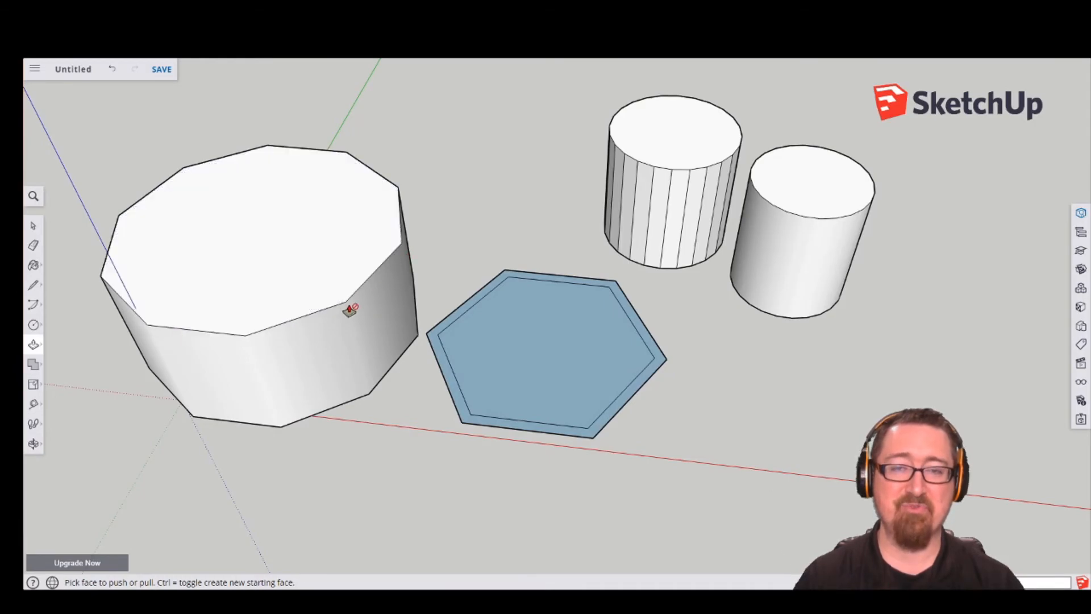
middle_click_drag(389, 450, 341, 287)
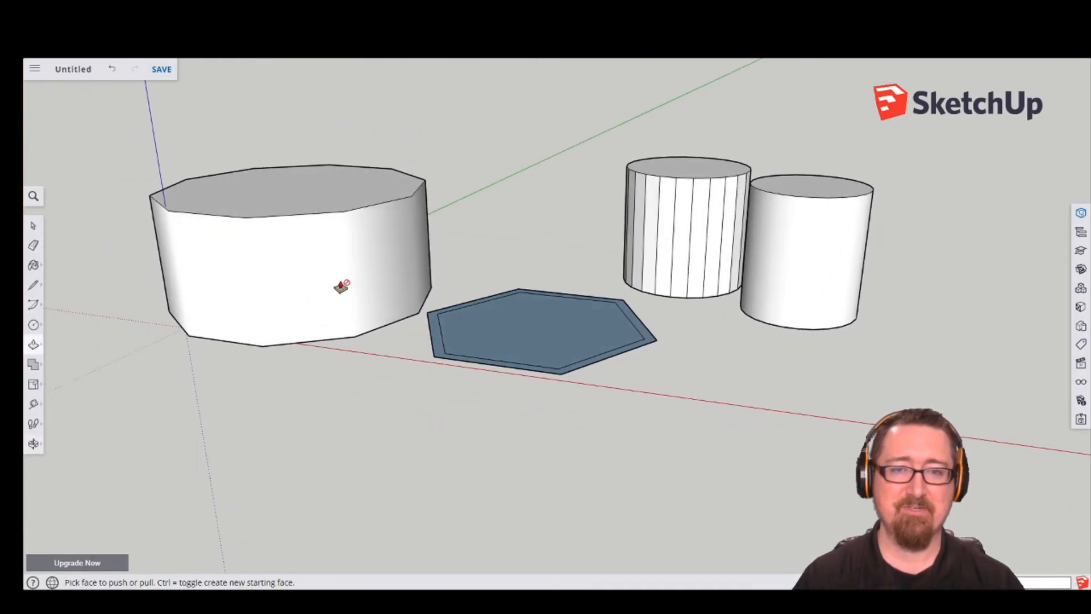
Step: Push/Pull the narrow ring between the two hexagons upward into a hollow hexagonal wall, then compare it with the other solids
middle_click_drag(548, 280, 503, 343)
left_click_drag(793, 416, 920, 276)
middle_click_drag(920, 278, 975, 453)
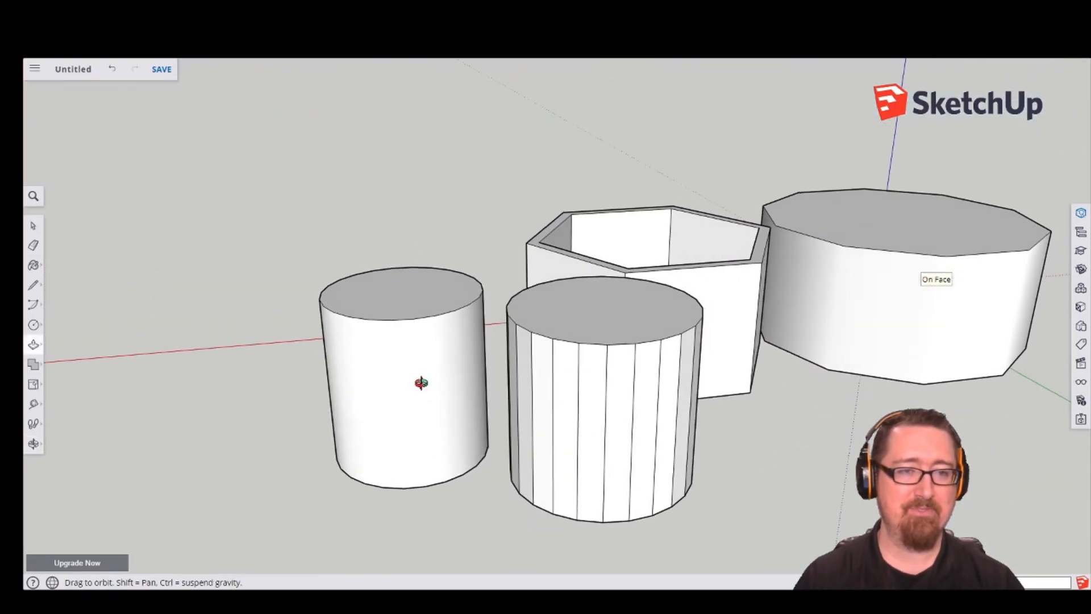
middle_click_drag(416, 382, 821, 390)
mouse_move(378, 380)
middle_mouse_down()
mouse_move(685, 373)
mouse_move(699, 385)
mouse_move(684, 445)
mouse_move(623, 445)
middle_mouse_up()
scroll(602, 442, "down", 2)
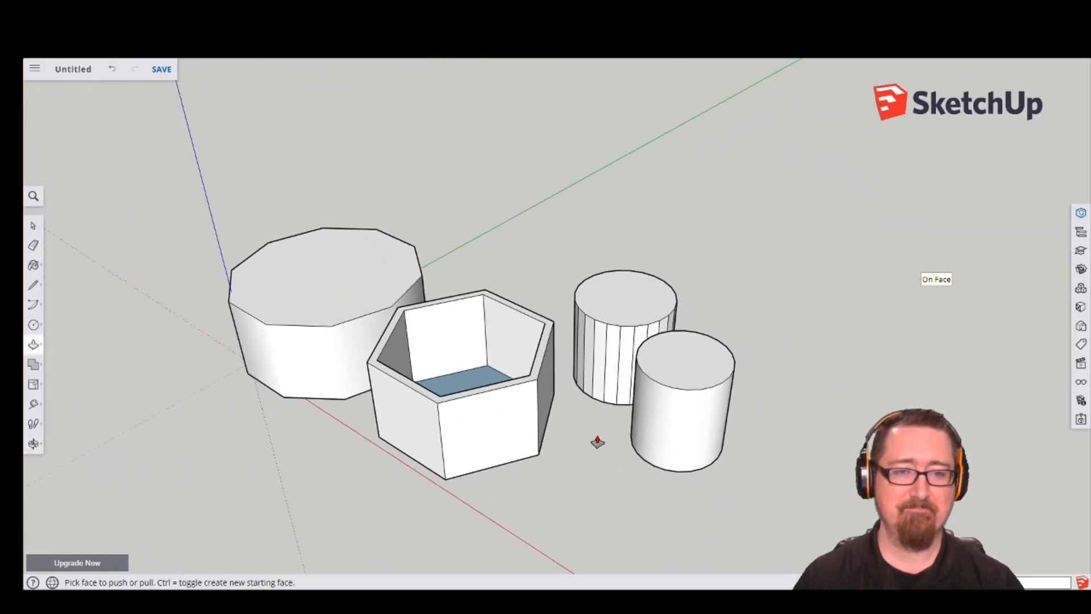
Step: Select all four solids together and delete them
left_click(33, 225)
left_click_drag(169, 170, 777, 526)
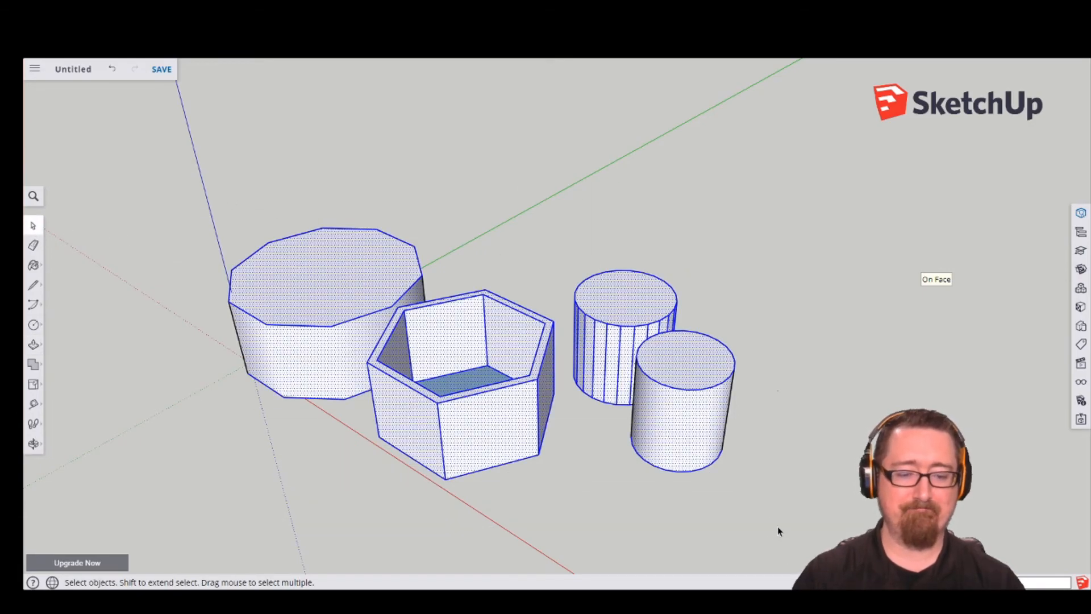
key("Delete")
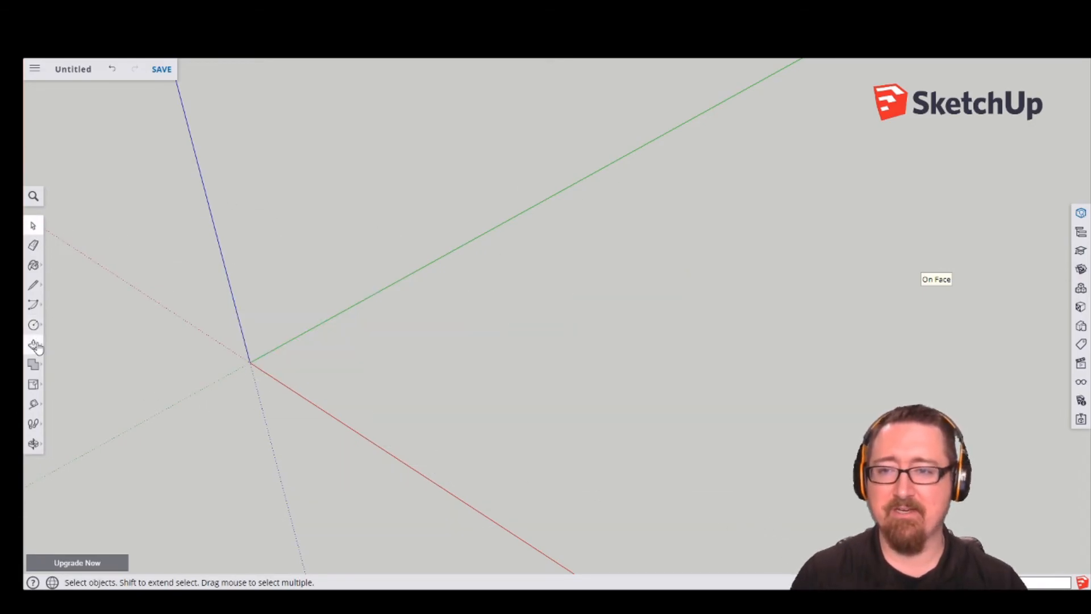
Step: Draw a rectangle on the ground plane near the origin and Push/Pull it upward into a roughly cubic box
left_click(33, 324)
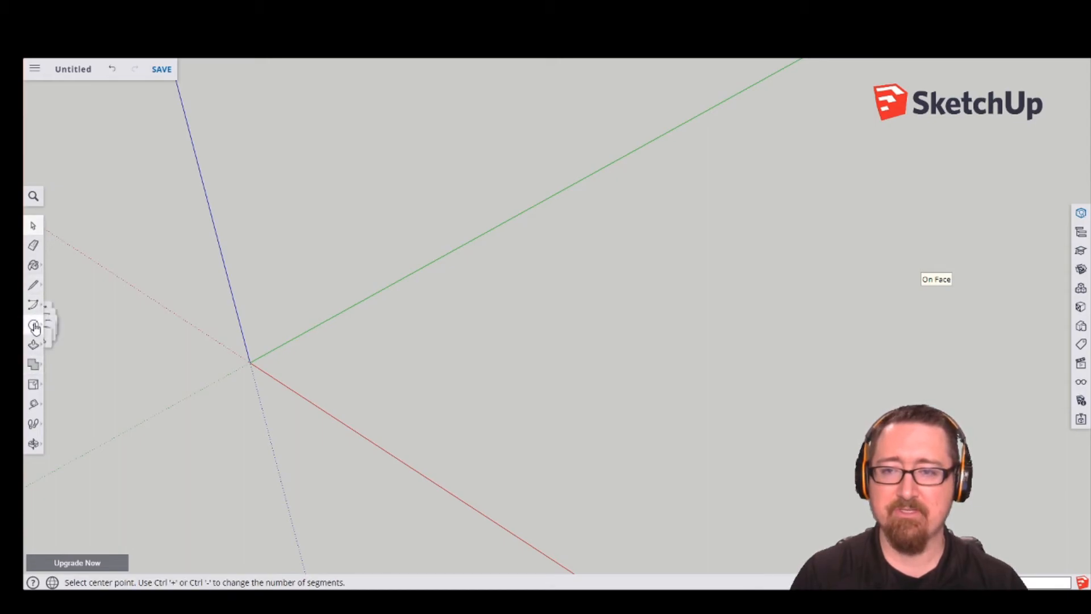
left_click(61, 280)
left_click(322, 368)
left_click(523, 349)
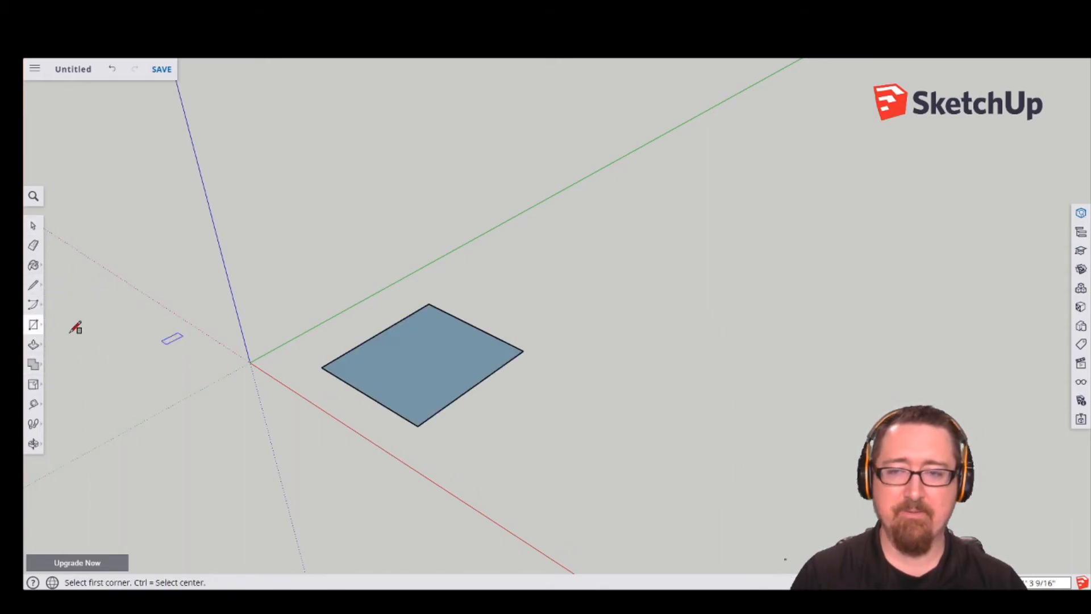
left_click(33, 344)
left_click_drag(422, 353, 411, 255)
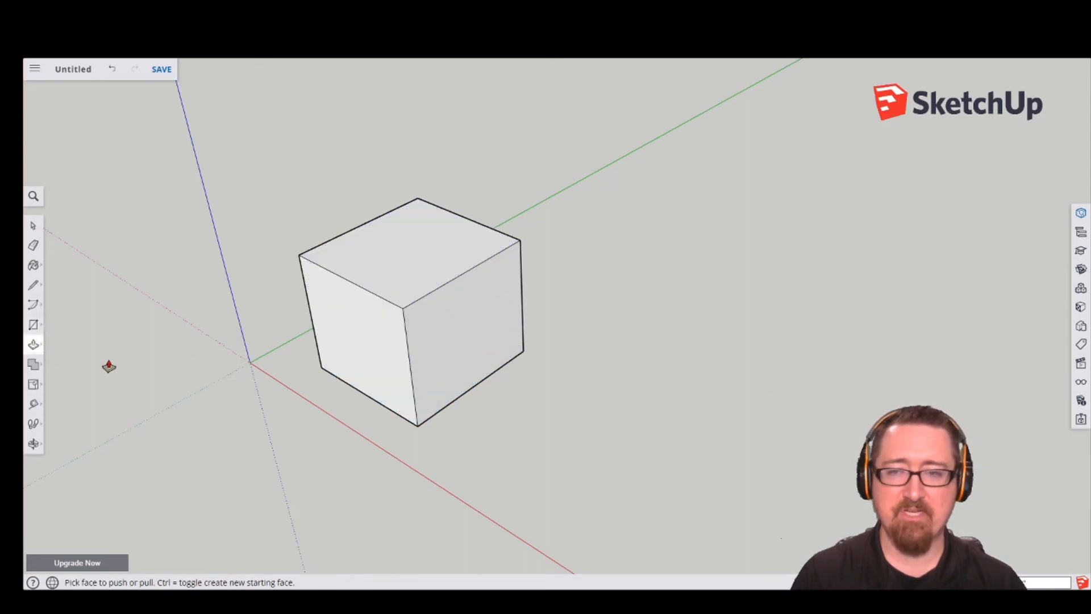
Step: Draw a circle centred on the top face of the box with the Circle tool
left_click(33, 325)
left_click(80, 326)
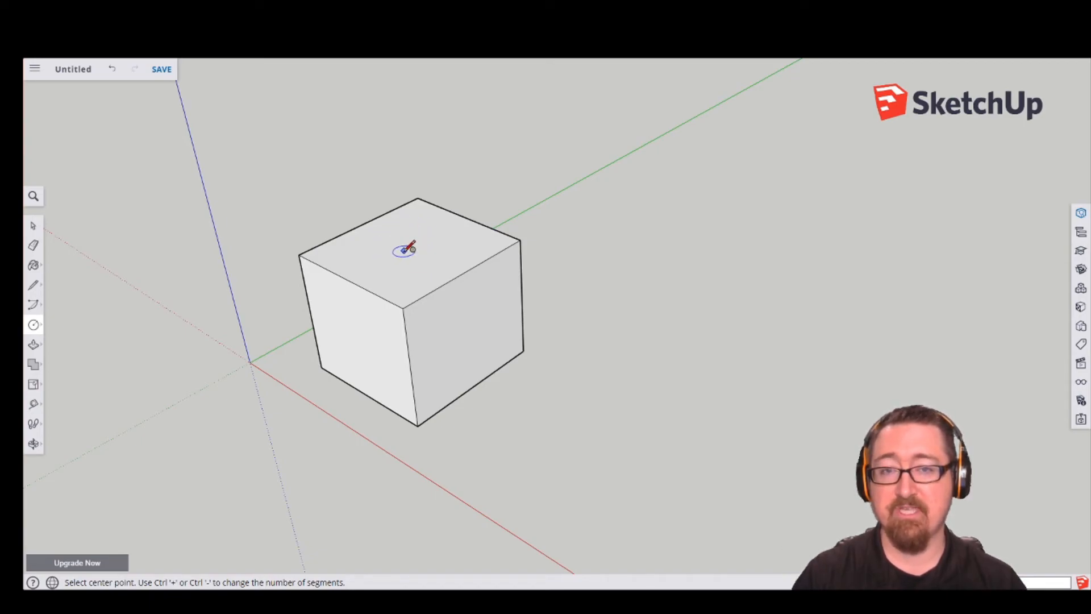
left_click(403, 251)
left_click(448, 266)
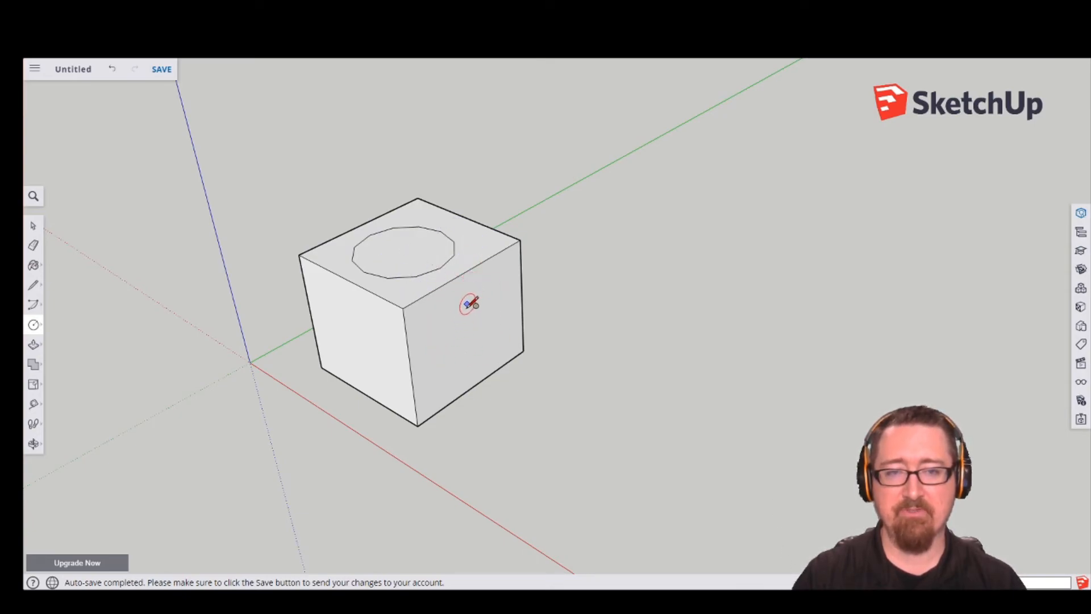
Step: Draw a circle on each of the box's two visible side faces
left_click(461, 327)
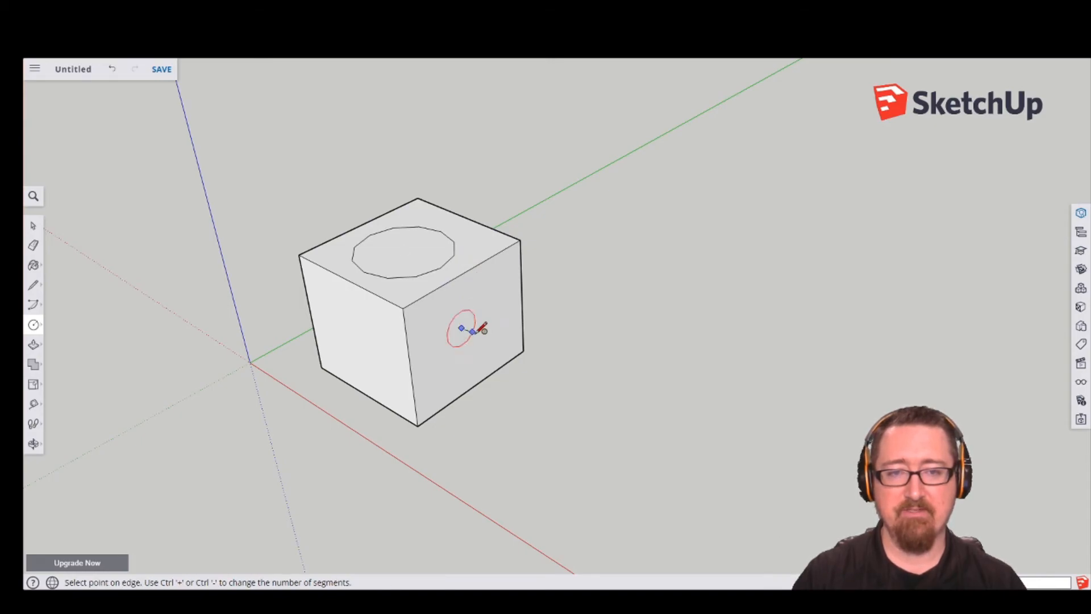
left_click(493, 334)
middle_click_drag(499, 404, 514, 326)
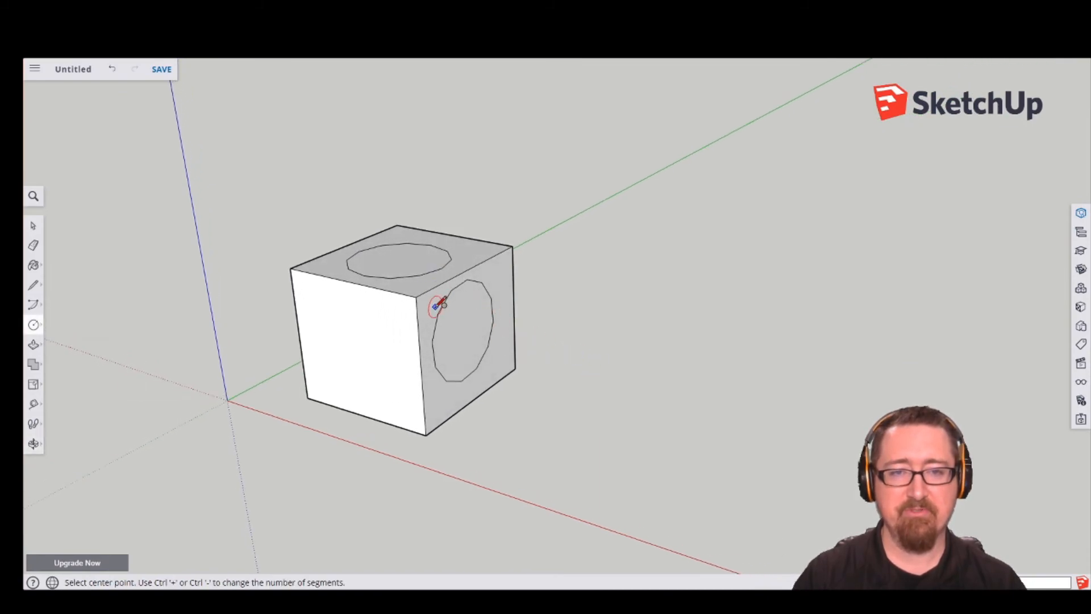
left_click(355, 340)
left_click(396, 348)
Step: Lock the Circle tool to the horizontal plane and draw a circle centred on the midpoint of the box's nearest vertical edge
middle_click_drag(347, 446, 311, 487)
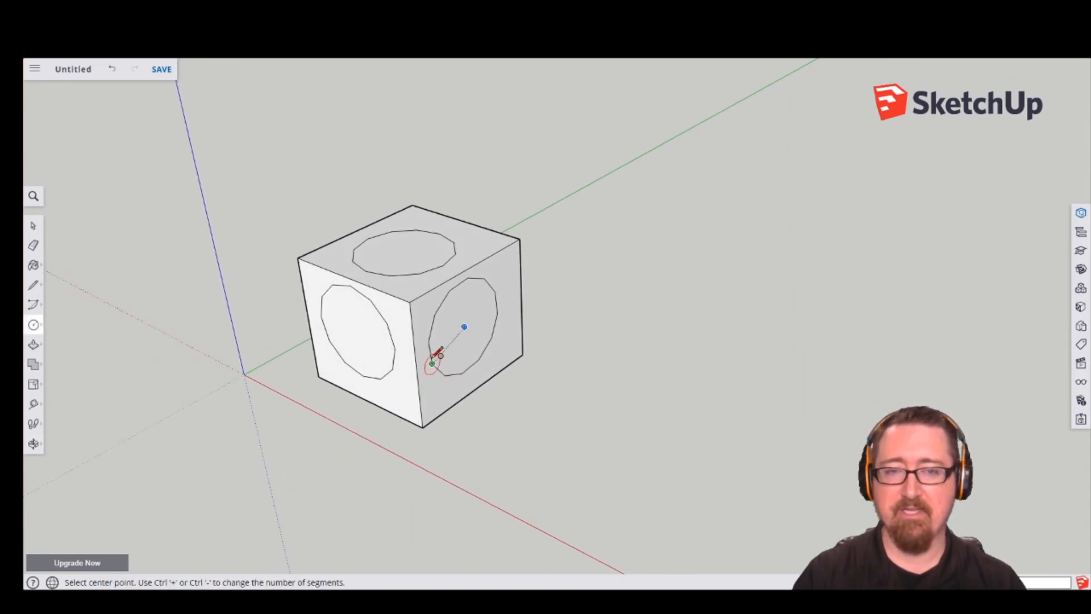
middle_click_drag(333, 412, 534, 318)
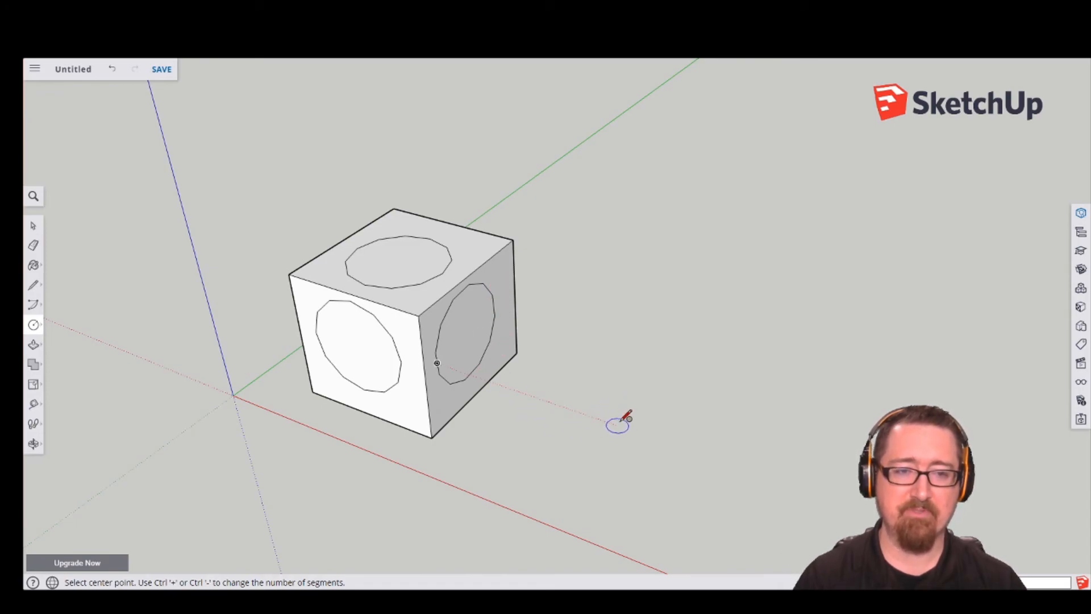
key("shift")
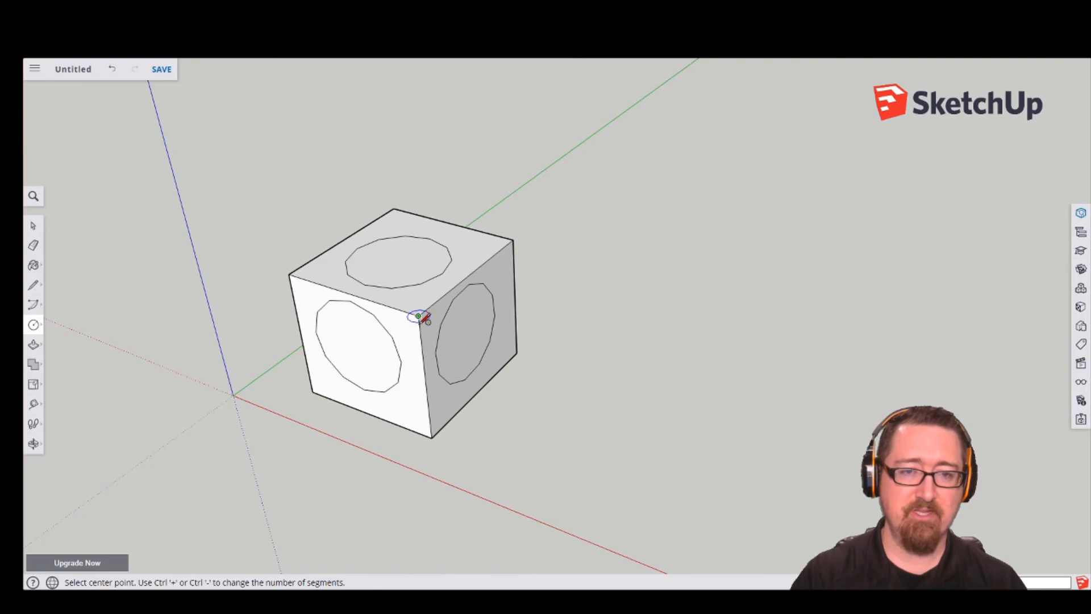
left_click(425, 378)
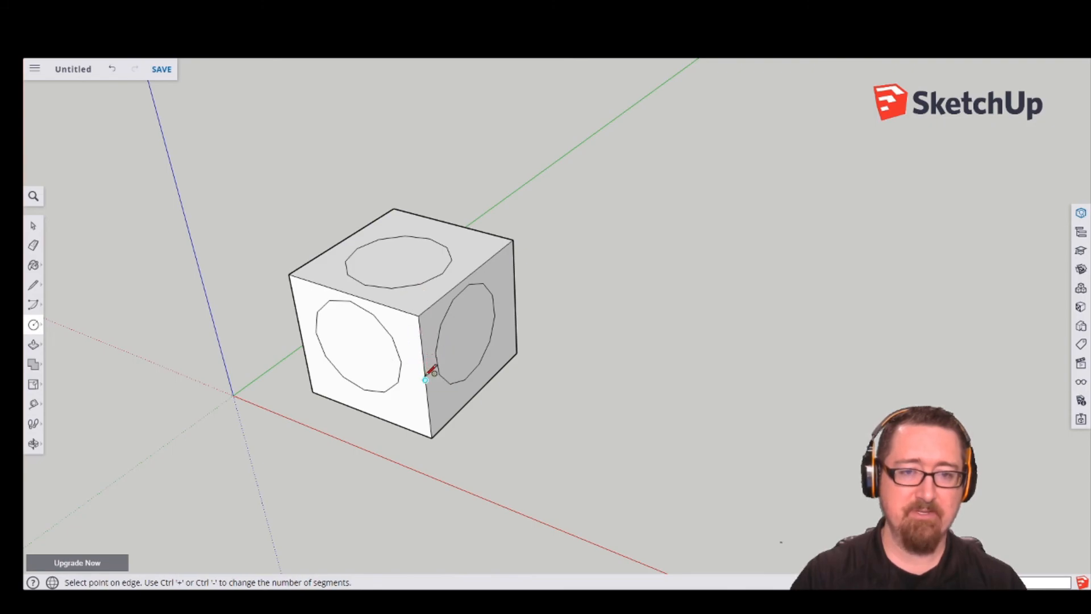
left_click(470, 423)
Step: Draw an upright circle perpendicular to the red axis, centred on a top corner of the box
middle_click_drag(653, 415, 307, 231)
middle_click_drag(679, 313, 584, 407, "shift")
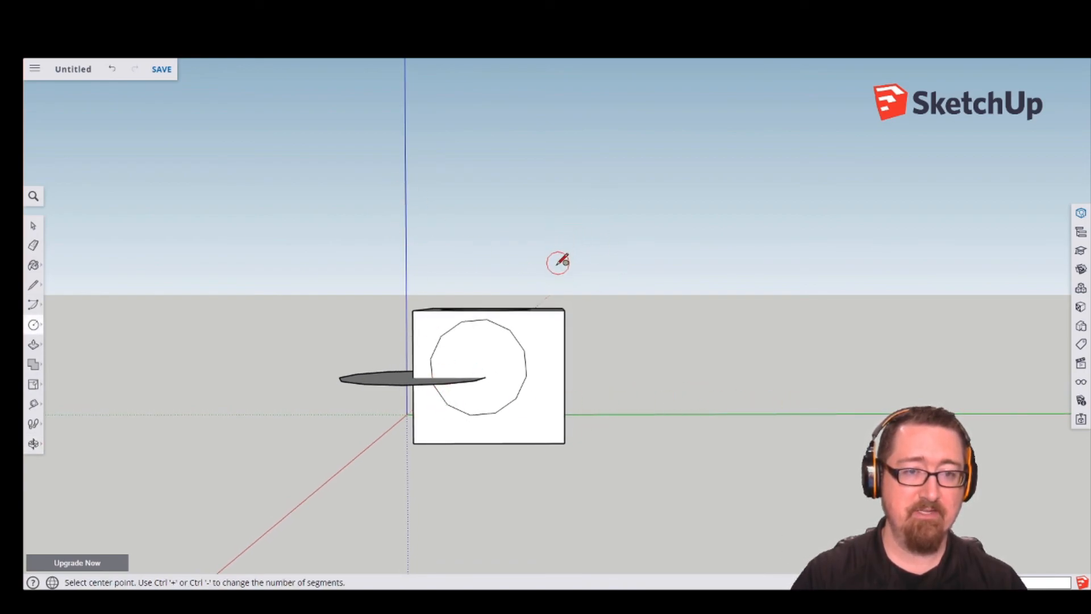
left_click(564, 310)
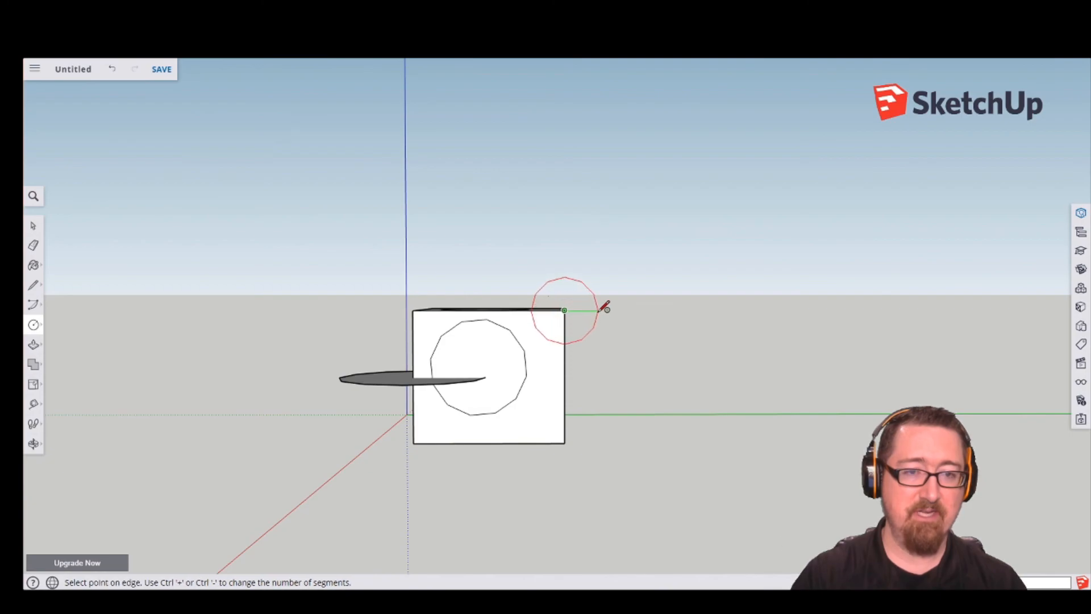
left_click(597, 305)
Step: View the box from the side along the green axis and draw a free-standing upright circle above it, perpendicular to that axis
key("o")
mouse_move(676, 336)
left_mouse_down()
mouse_move(555, 402)
mouse_move(380, 416)
mouse_move(278, 392)
left_mouse_up()
left_click_drag(677, 426, 517, 407)
key("c")
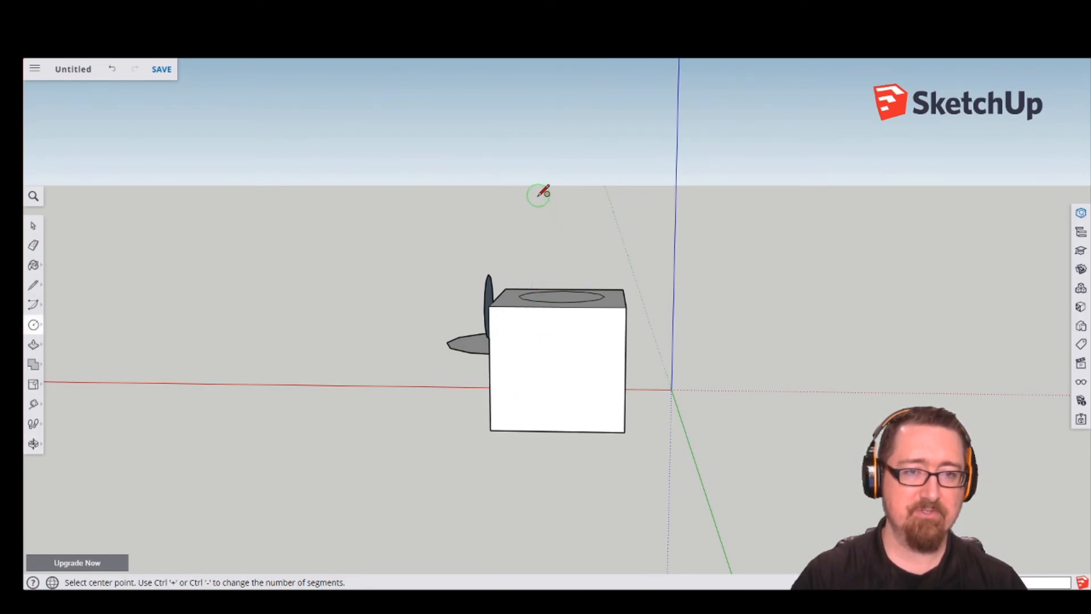
left_click(538, 195)
left_click(568, 196)
Step: Draw another upright circle perpendicular to the green axis, centred on the box's rear top corner, and inspect all circle orientations
key("o")
mouse_move(506, 386)
left_mouse_down()
mouse_move(685, 380)
mouse_move(952, 404)
mouse_move(567, 390)
mouse_move(480, 402)
mouse_move(489, 392)
left_mouse_up()
key("c")
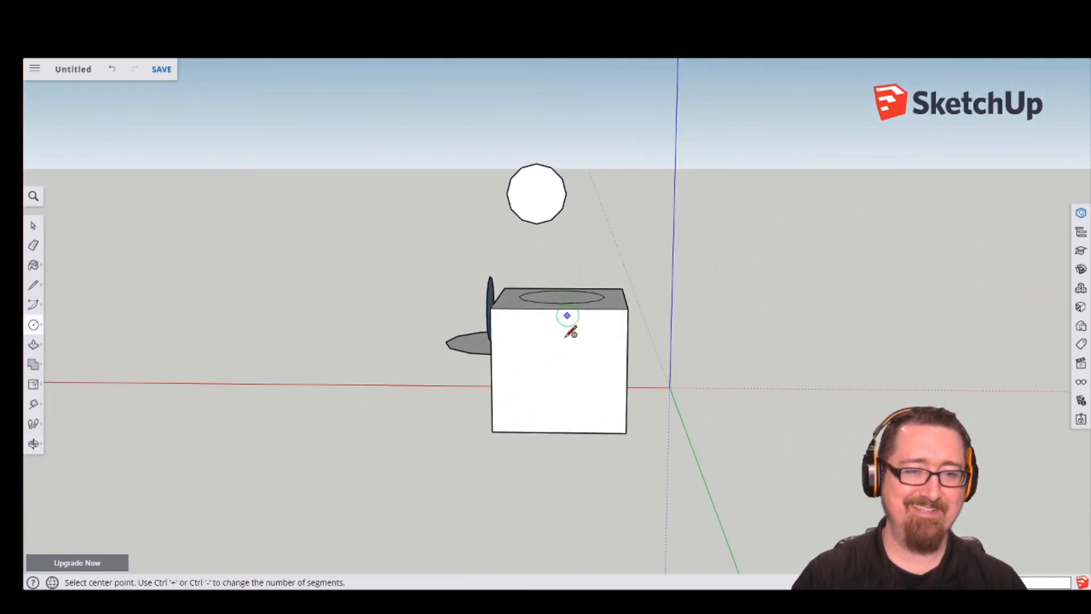
left_click(629, 308)
left_click(588, 306)
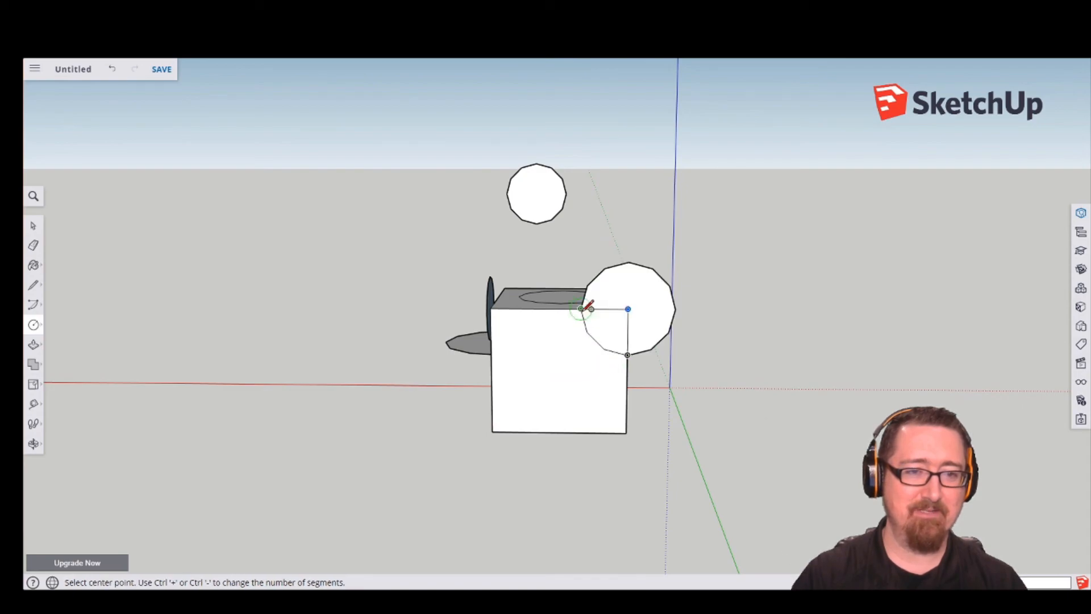
middle_click_drag(433, 402, 801, 455)
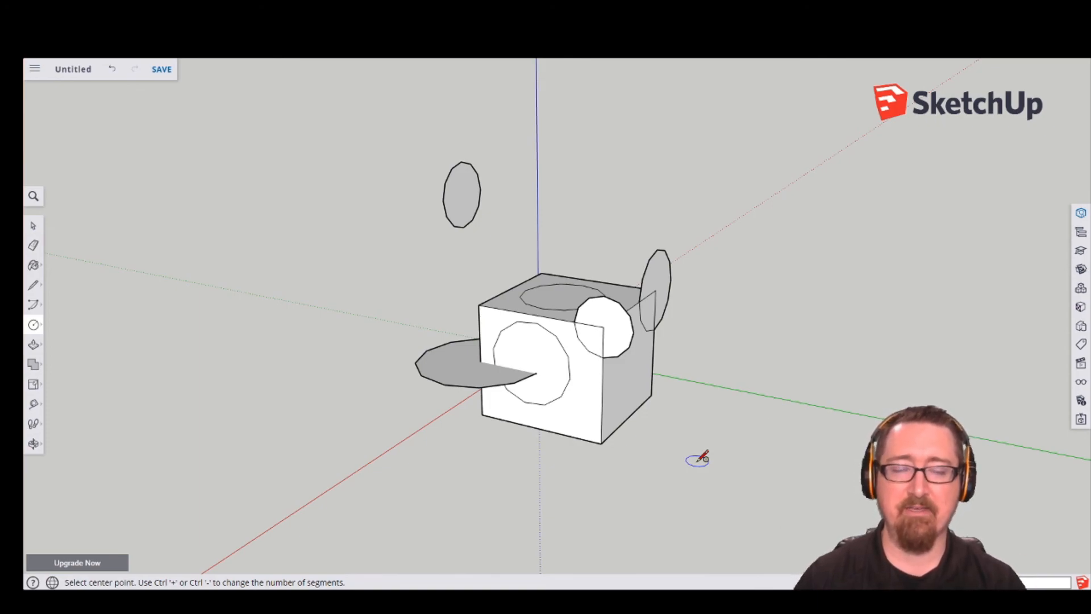
middle_click_drag(684, 416, 455, 449)
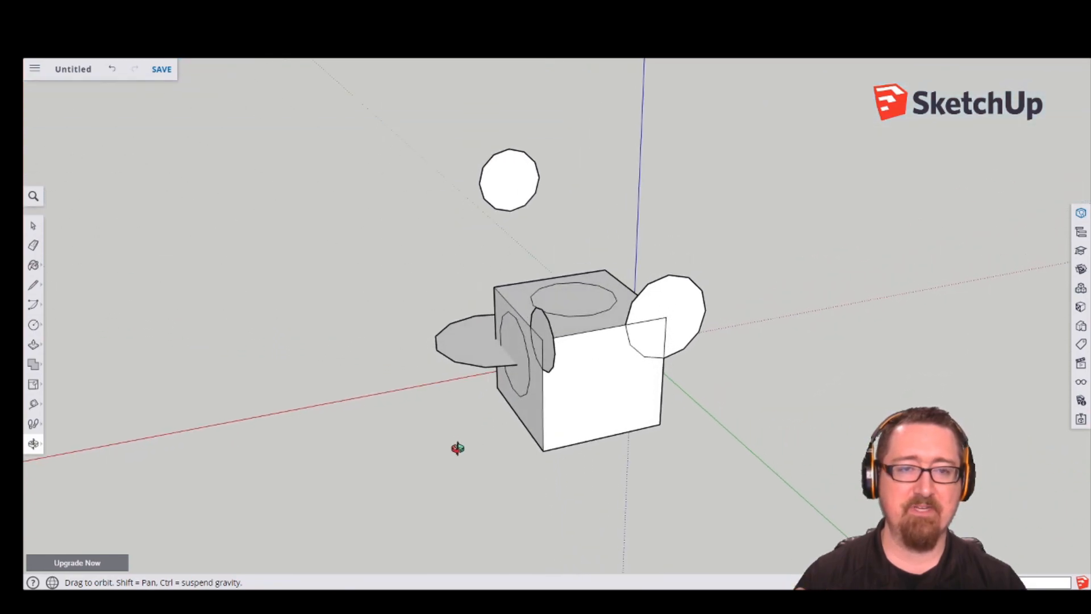